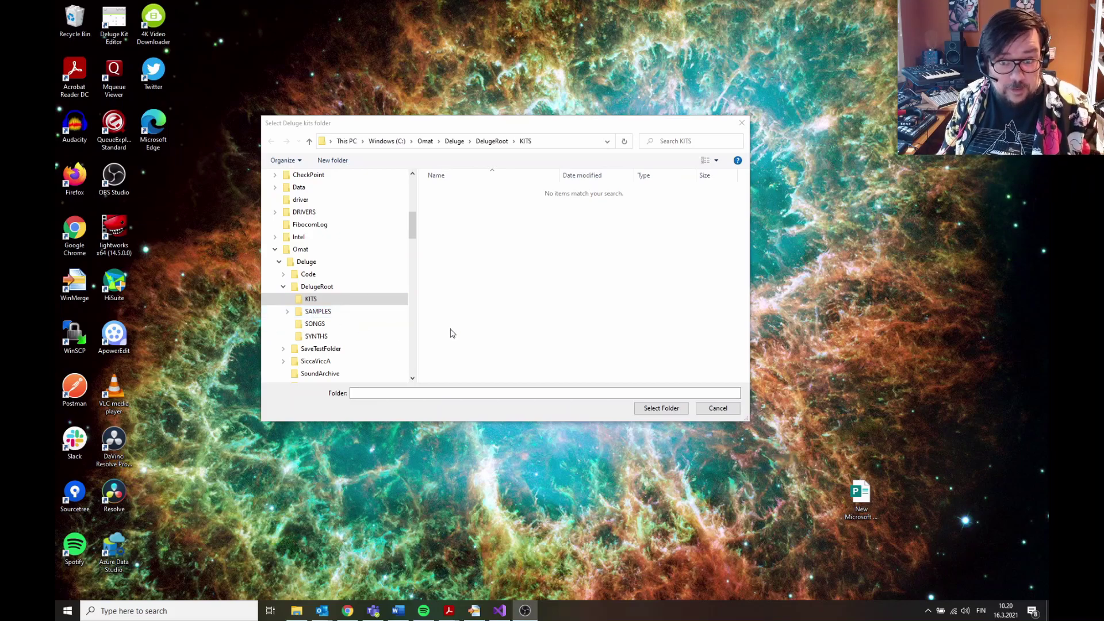
Step: Load the DelugeRoot KITS folder and open kit KIT000A
{"action": "left_click", "coordinate": [653, 409]}
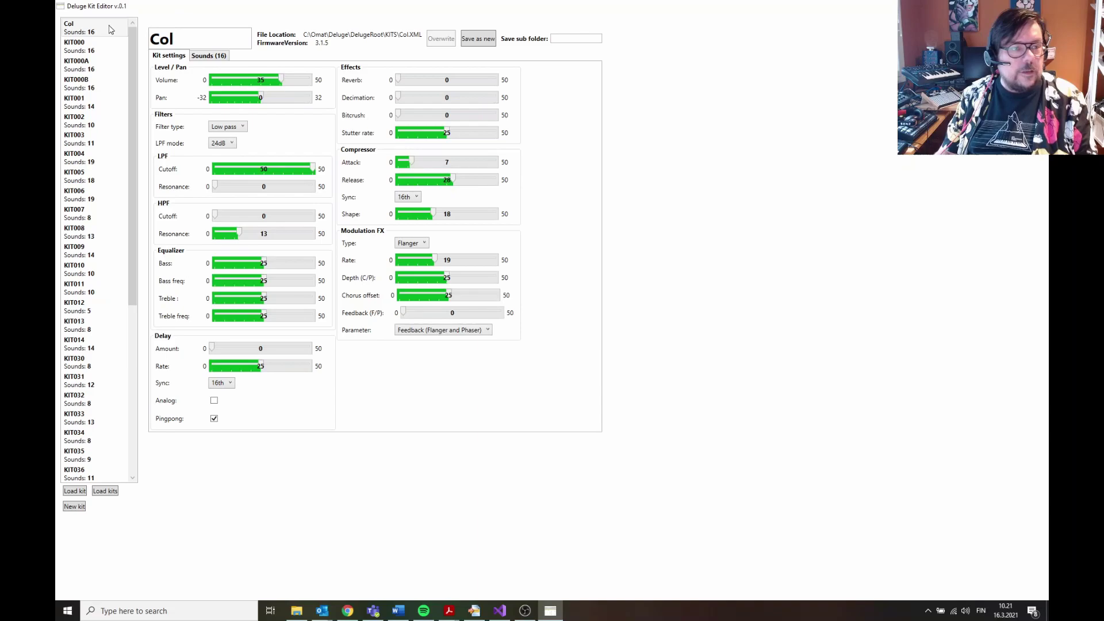
{"action": "left_click", "coordinate": [96, 63]}
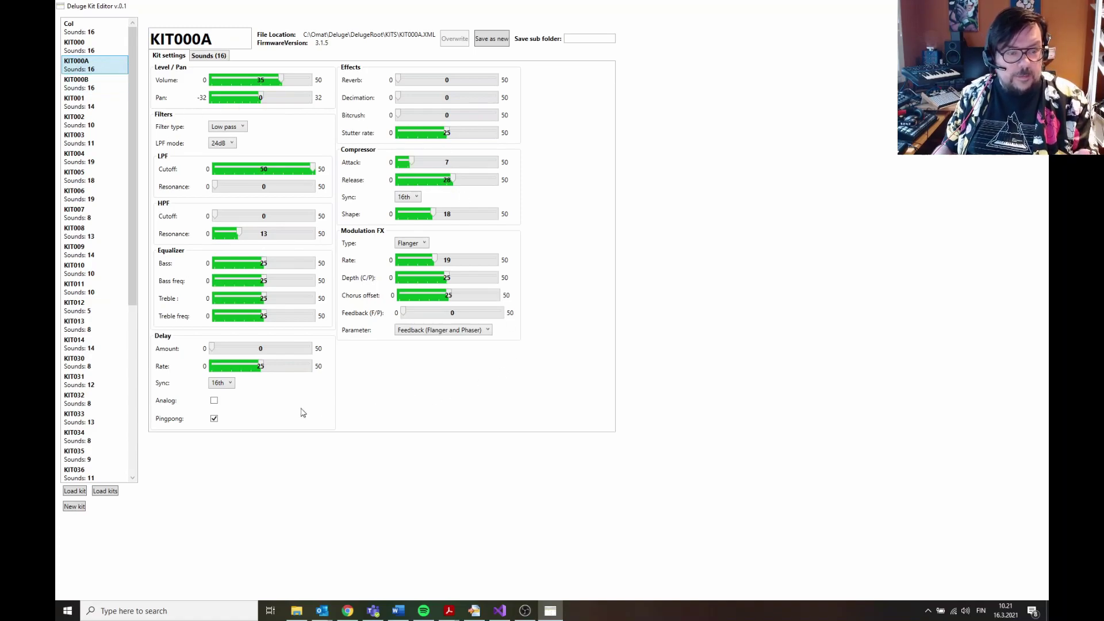
Step: Browse KIT000A's sounds HATC, CLAV, CRAS, TOMM and CONM
{"action": "left_click", "coordinate": [215, 57]}
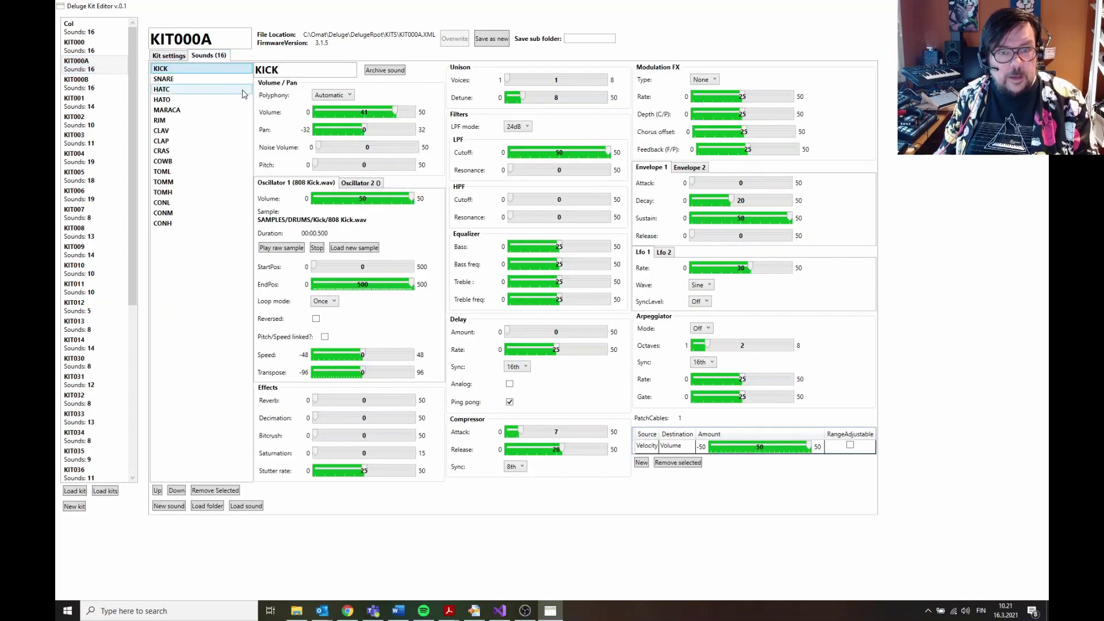
{"action": "left_click", "coordinate": [176, 92]}
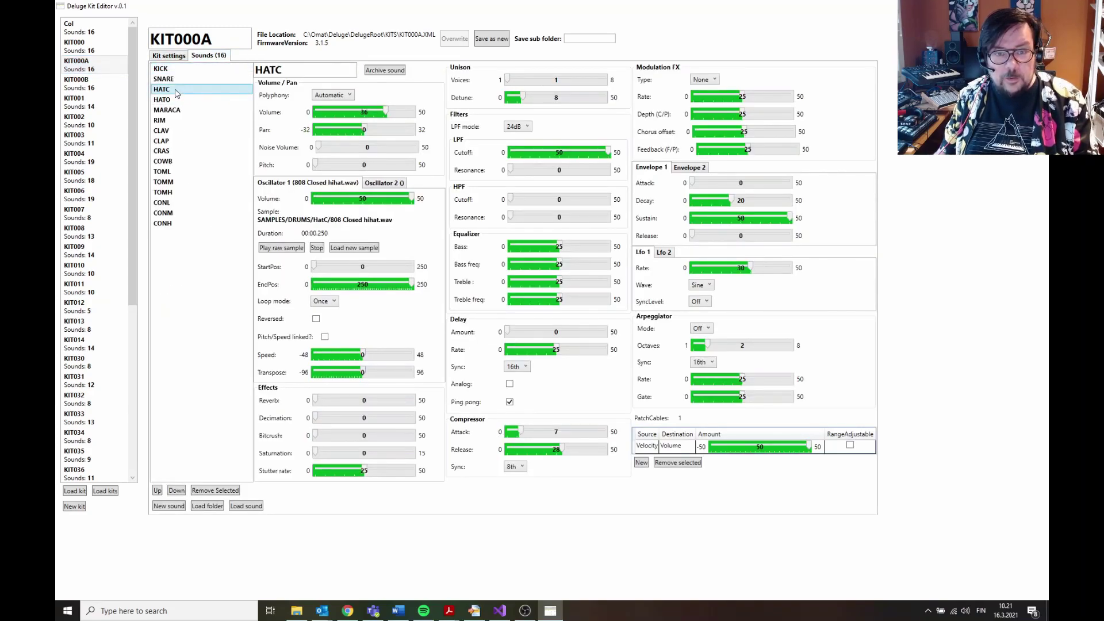
{"action": "left_click", "coordinate": [181, 131]}
{"action": "left_click", "coordinate": [183, 150]}
{"action": "left_click", "coordinate": [172, 182]}
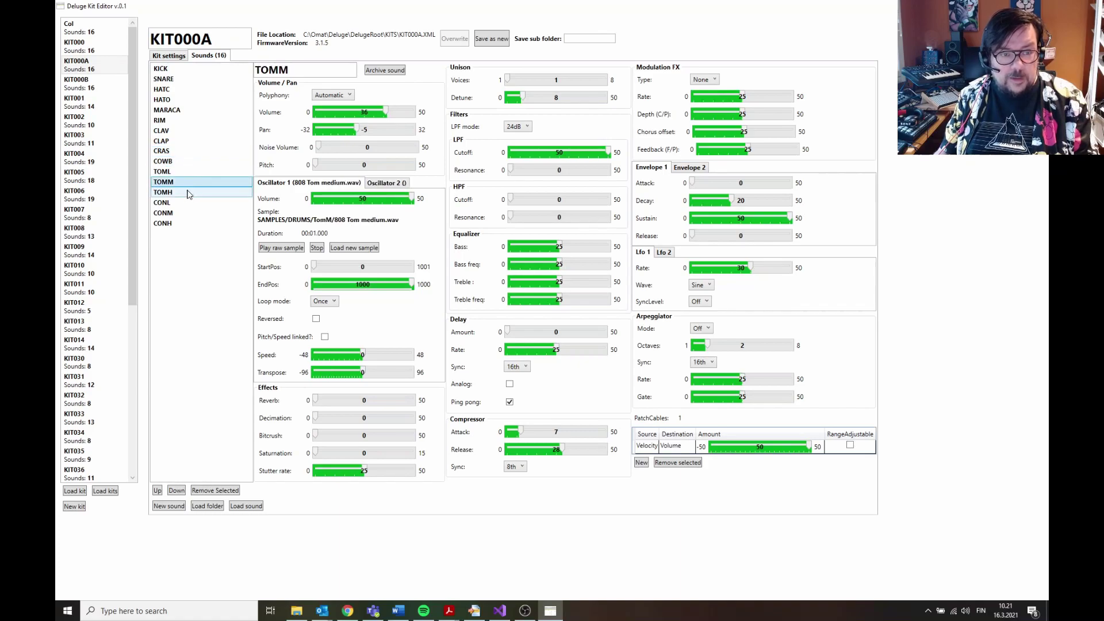
{"action": "left_click", "coordinate": [176, 212]}
Step: Raise the KICK sound's volume to 41
{"action": "left_click", "coordinate": [185, 70]}
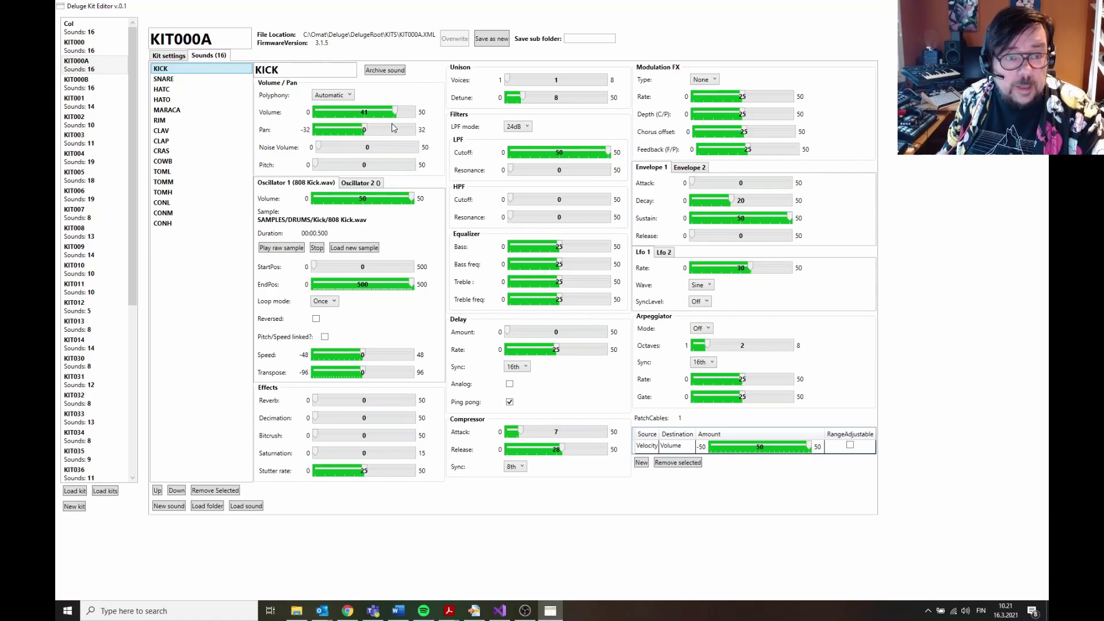
{"action": "mouse_move", "coordinate": [395, 111]}
{"action": "left_mouse_down"}
{"action": "mouse_move", "coordinate": [352, 116]}
{"action": "mouse_move", "coordinate": [398, 120]}
{"action": "left_mouse_up"}
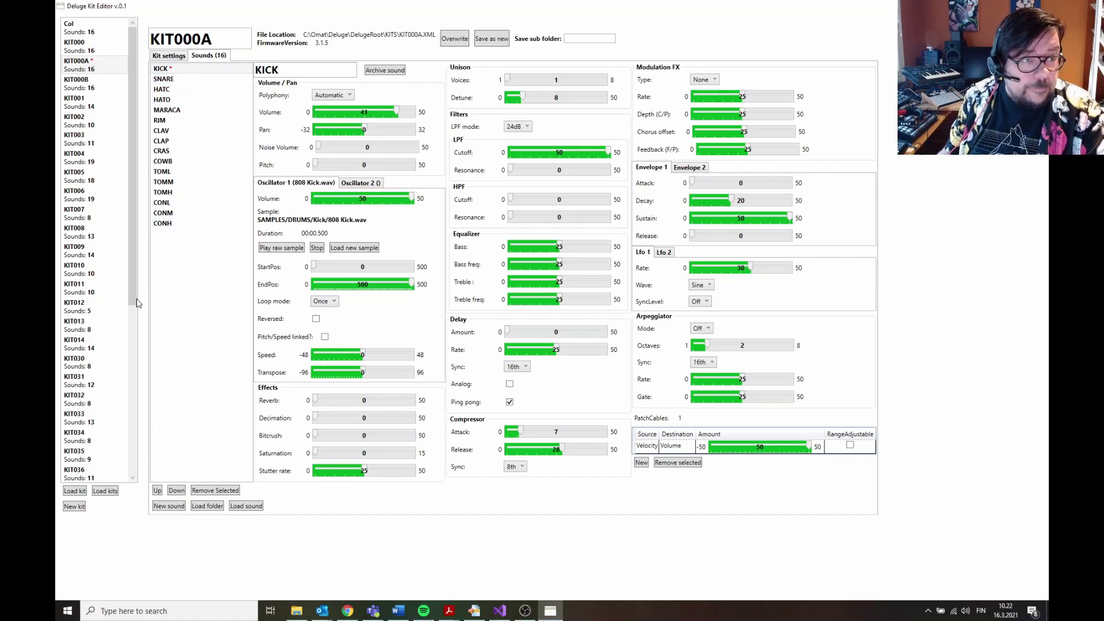
{"action": "mouse_move", "coordinate": [130, 286]}
{"action": "left_mouse_down"}
{"action": "mouse_move", "coordinate": [138, 460]}
{"action": "mouse_move", "coordinate": [141, 242]}
{"action": "mouse_move", "coordinate": [146, 487]}
{"action": "mouse_move", "coordinate": [141, 291]}
{"action": "left_mouse_up"}
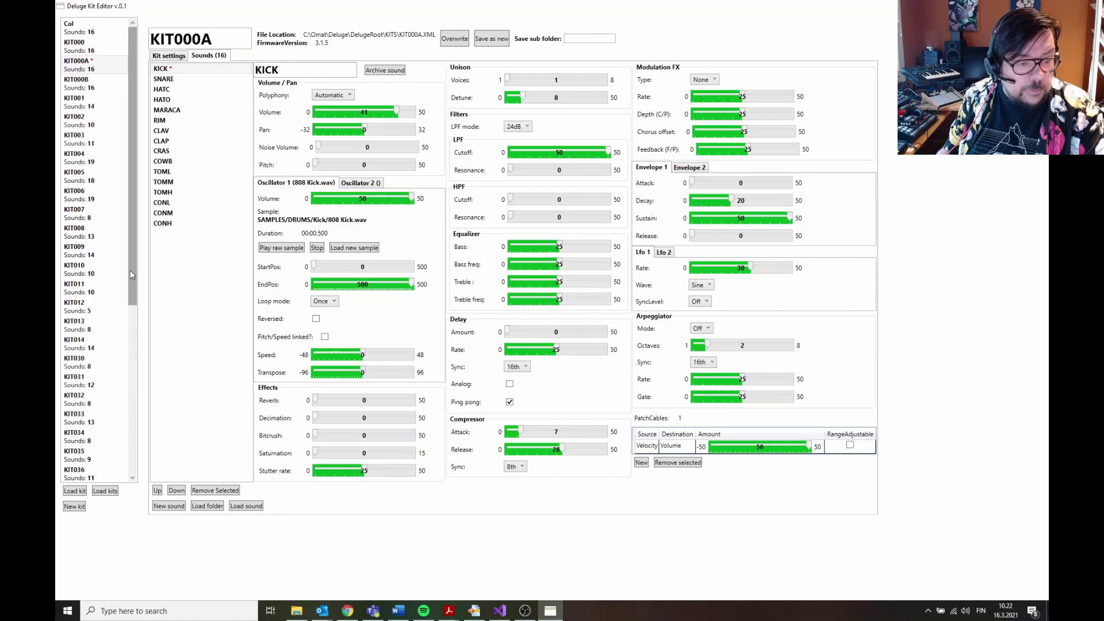
Step: Load the SiccaViccA\KITS\CLAPPER kits and view the Tyhja and sicca Clapper 01 kits
{"action": "left_click", "coordinate": [113, 492]}
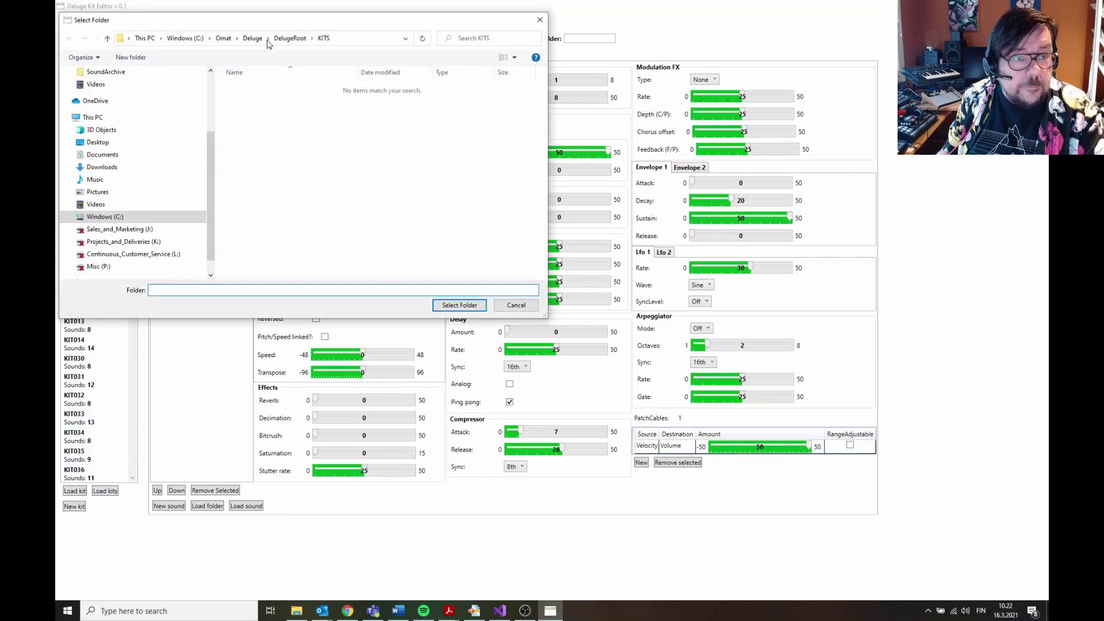
{"action": "left_click", "coordinate": [252, 38]}
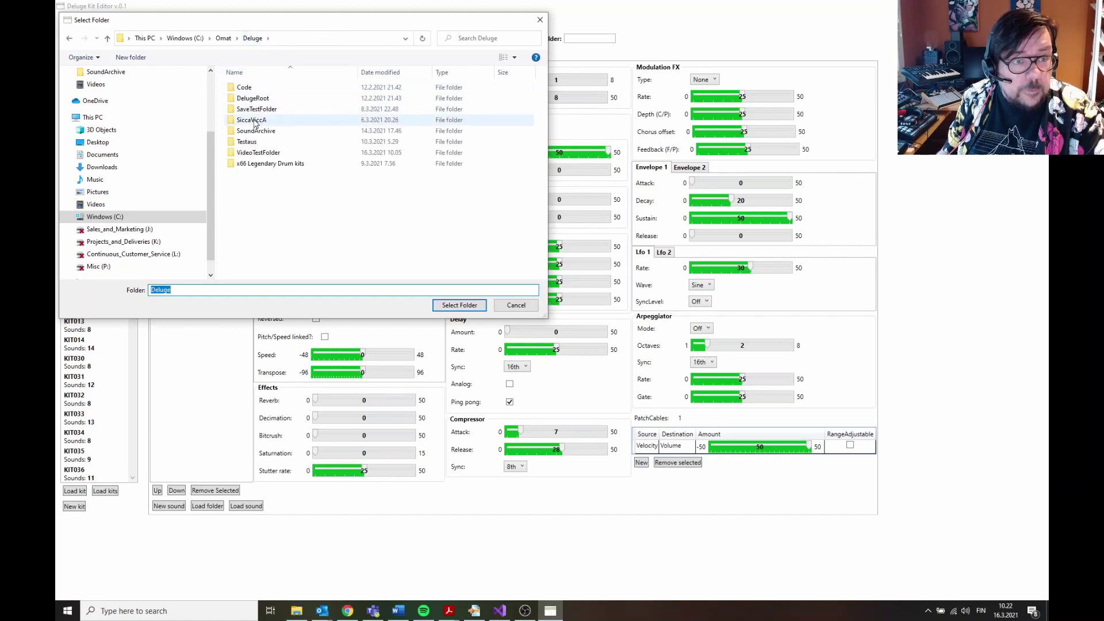
{"action": "double_click", "coordinate": [252, 120]}
{"action": "double_click", "coordinate": [249, 88]}
{"action": "double_click", "coordinate": [249, 89]}
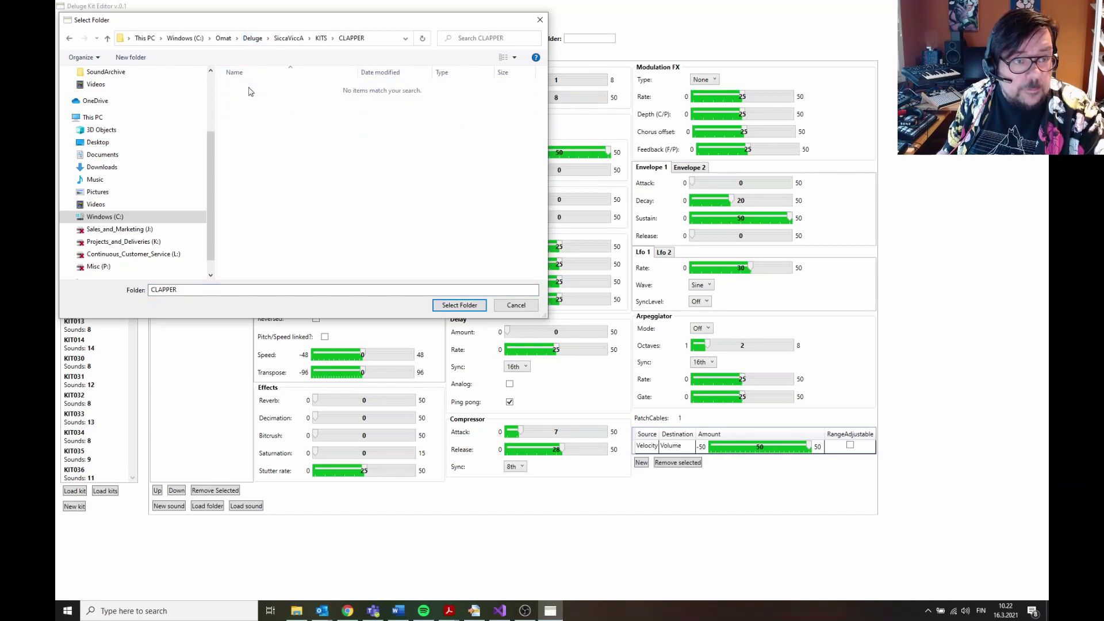
{"action": "left_click", "coordinate": [457, 306]}
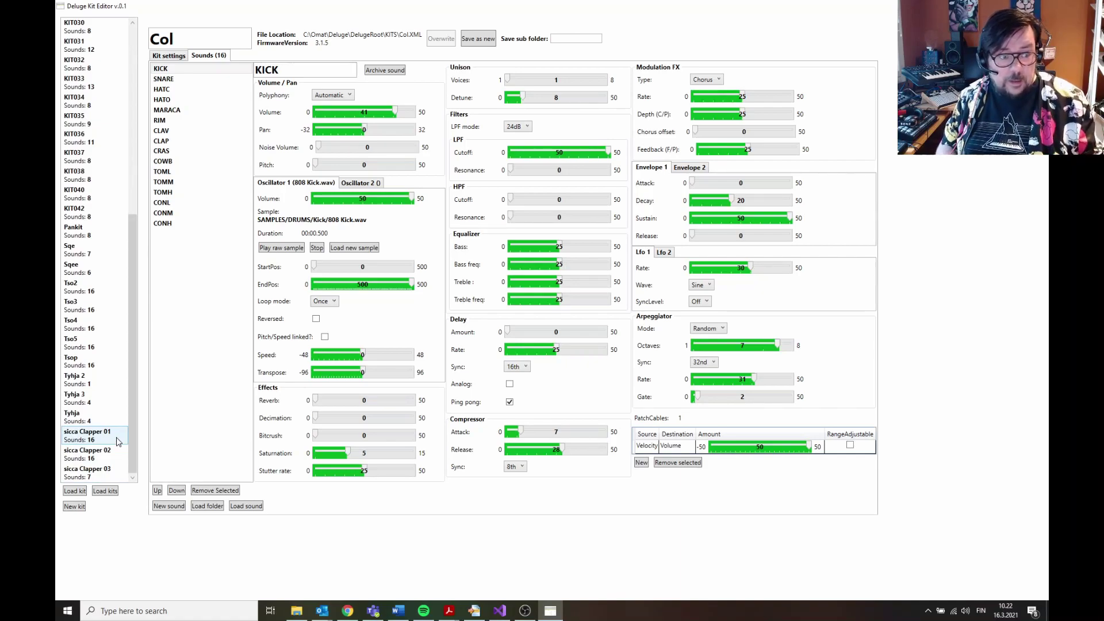
{"action": "left_click", "coordinate": [114, 423]}
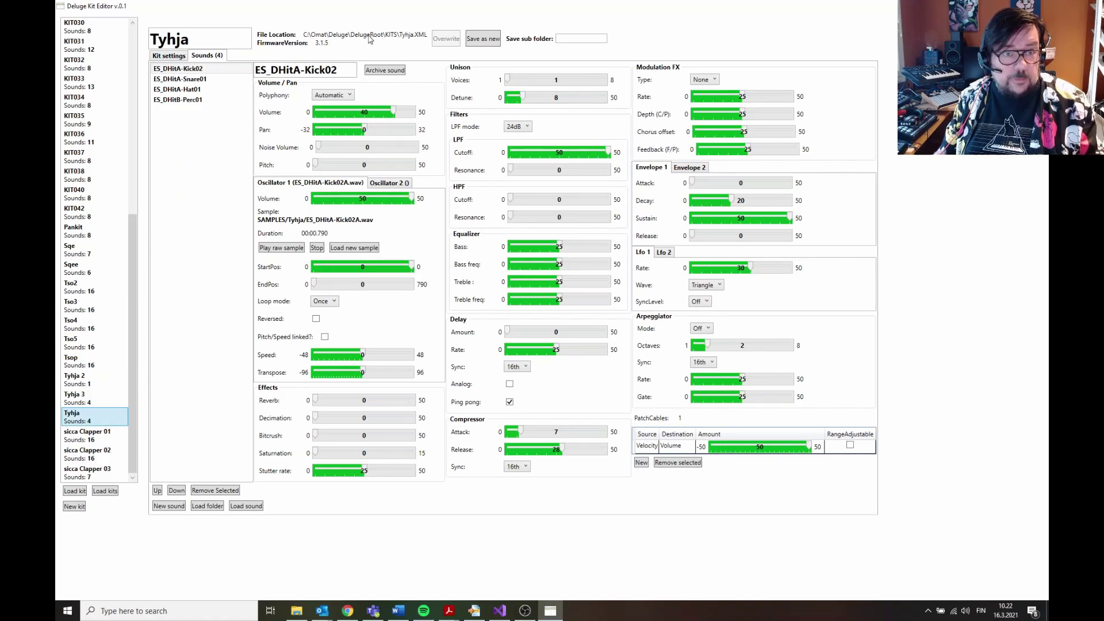
{"action": "left_click", "coordinate": [112, 433]}
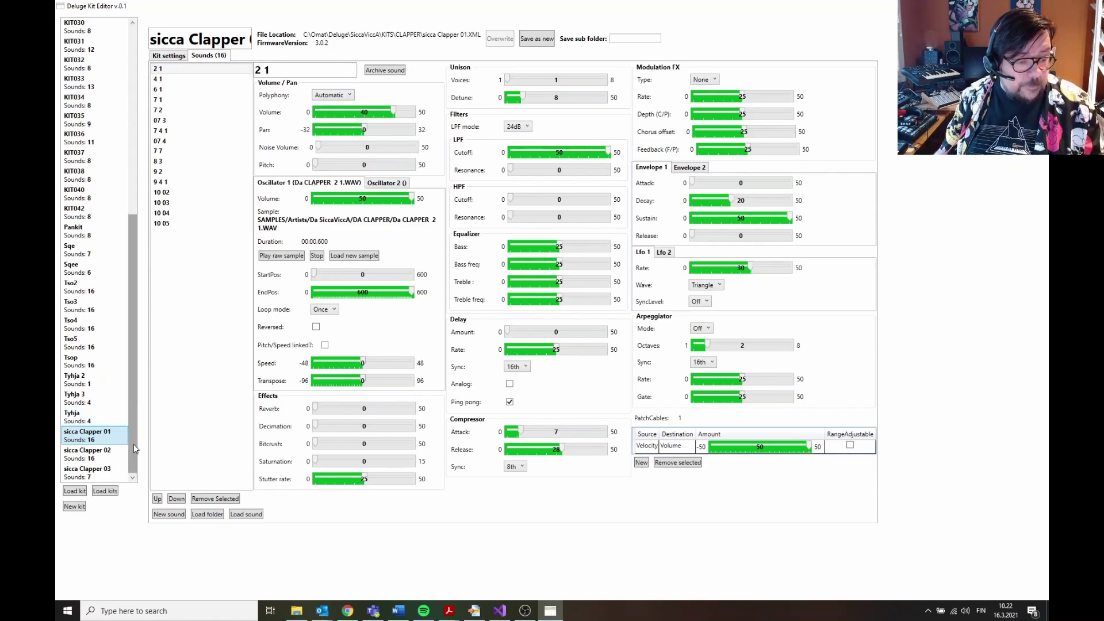
Step: Open the kit file GOLDBABY DRUMS\sicca Gb Bio Bd 1 A.XML and scroll through its sounds
{"action": "left_click", "coordinate": [76, 491]}
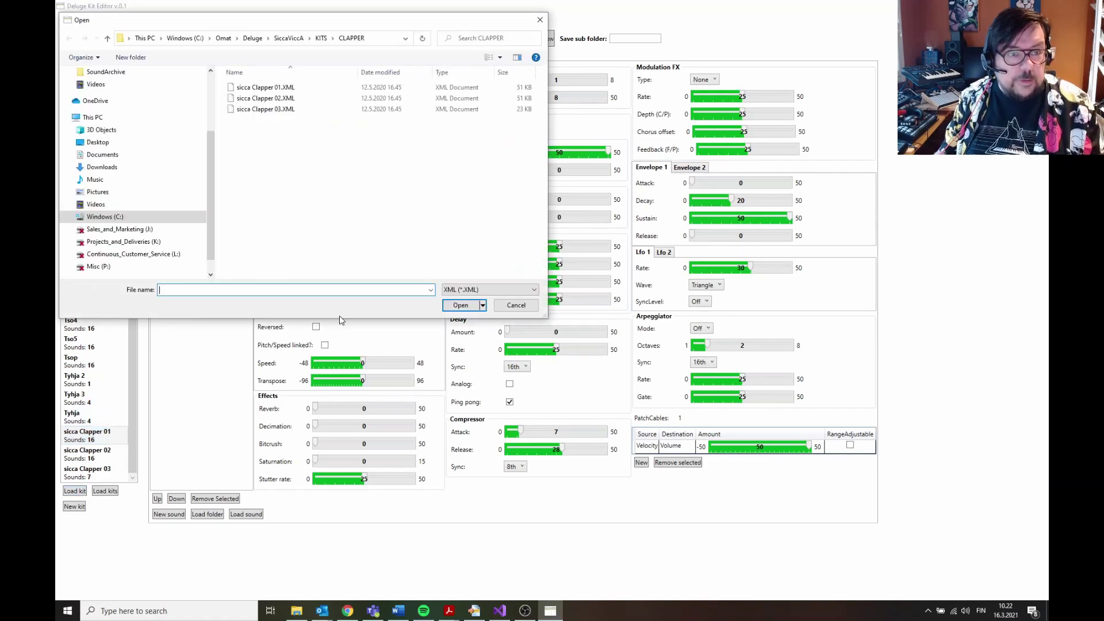
{"action": "left_click", "coordinate": [321, 38]}
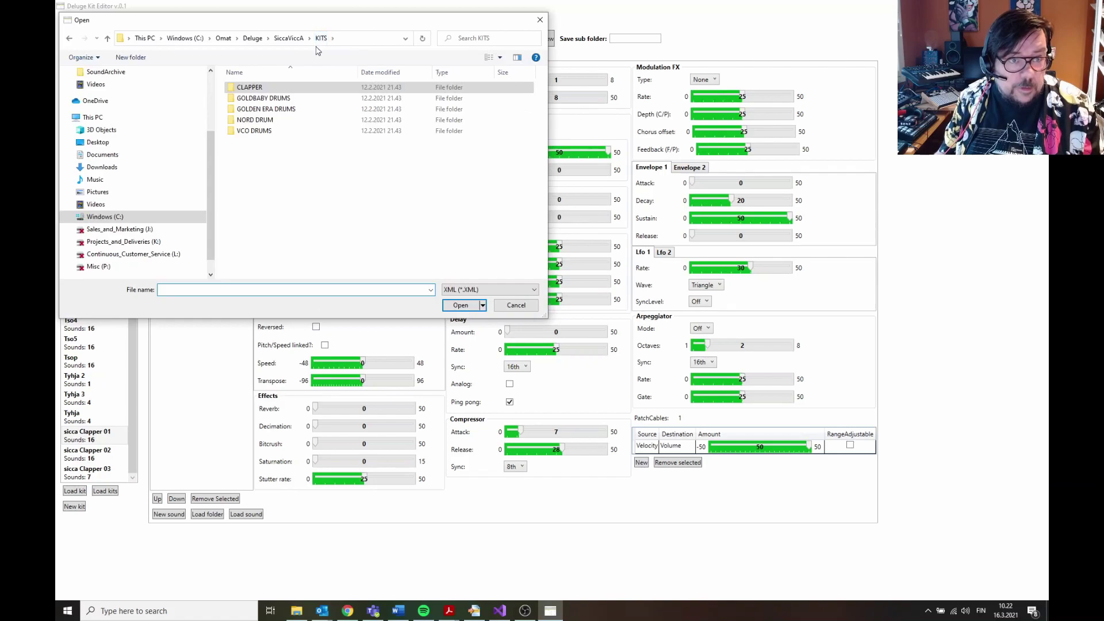
{"action": "double_click", "coordinate": [278, 87]}
{"action": "double_click", "coordinate": [279, 89]}
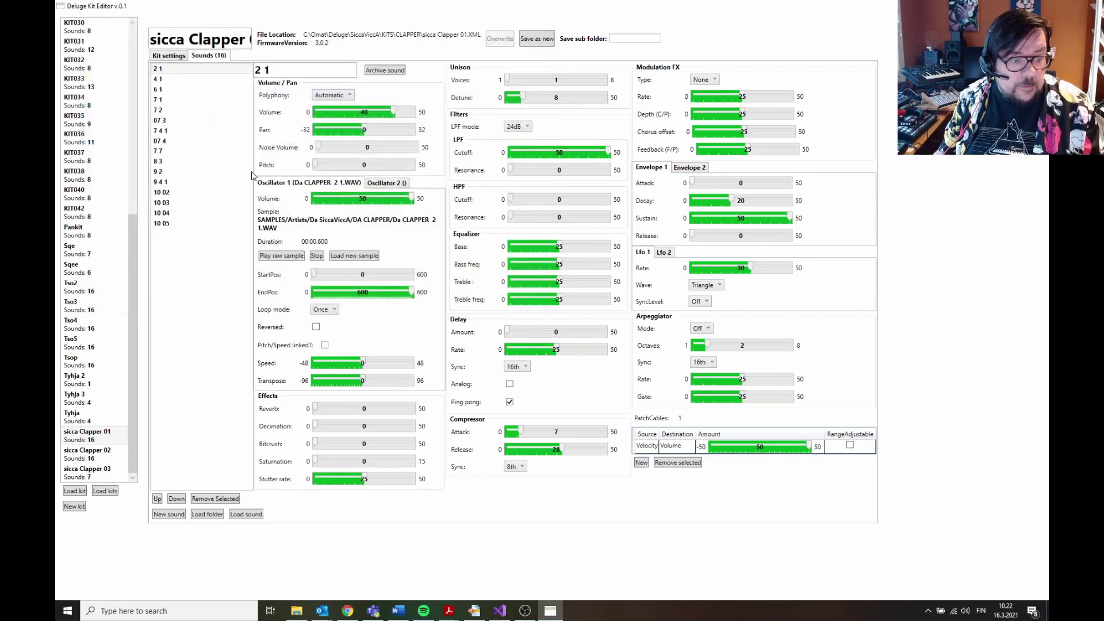
{"action": "left_click_drag", "start_coordinate": [134, 431], "coordinate": [134, 442]}
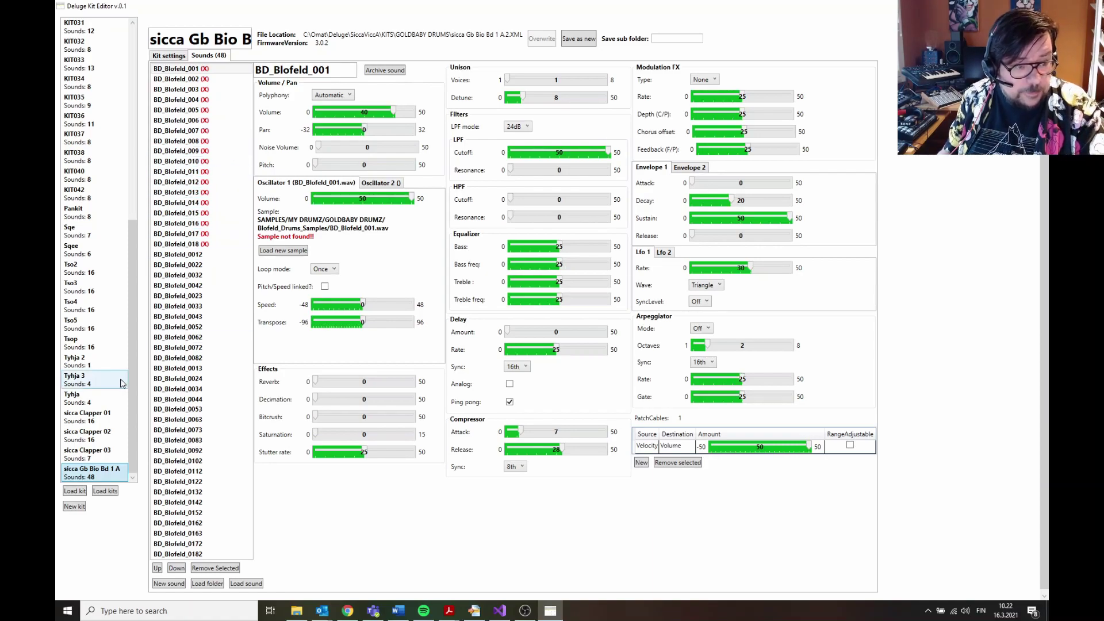
{"action": "left_click_drag", "start_coordinate": [131, 376], "coordinate": [130, 180]}
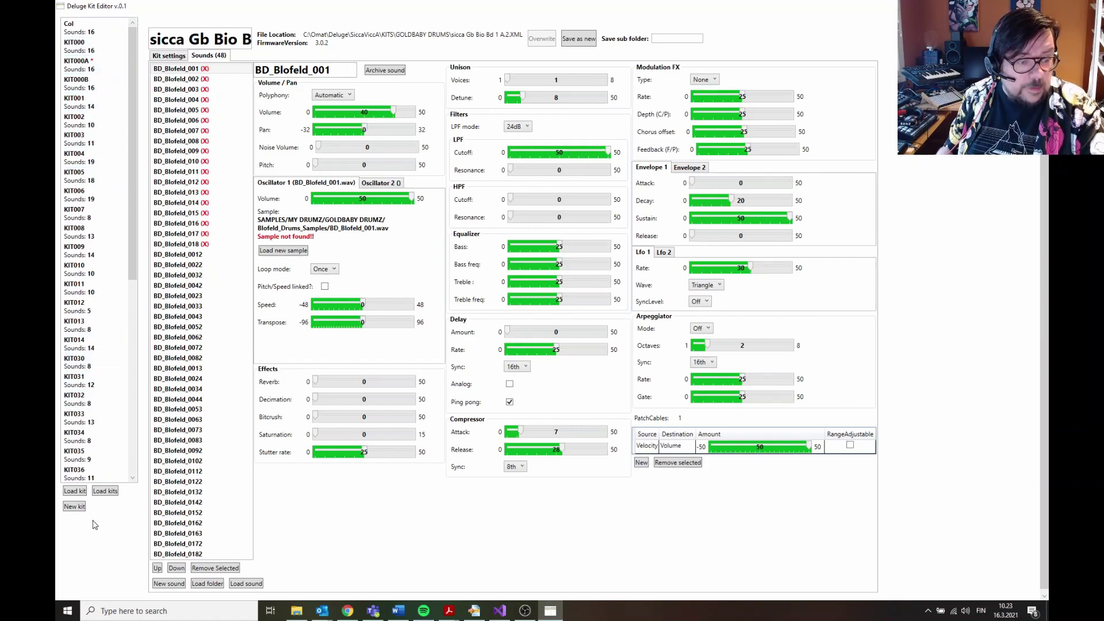
{"action": "scroll", "coordinate": [95, 524], "scroll_direction": "down", "scroll_amount": 1}
Step: Create a new empty kit and name it MyNewKit
{"action": "left_click", "coordinate": [79, 505]}
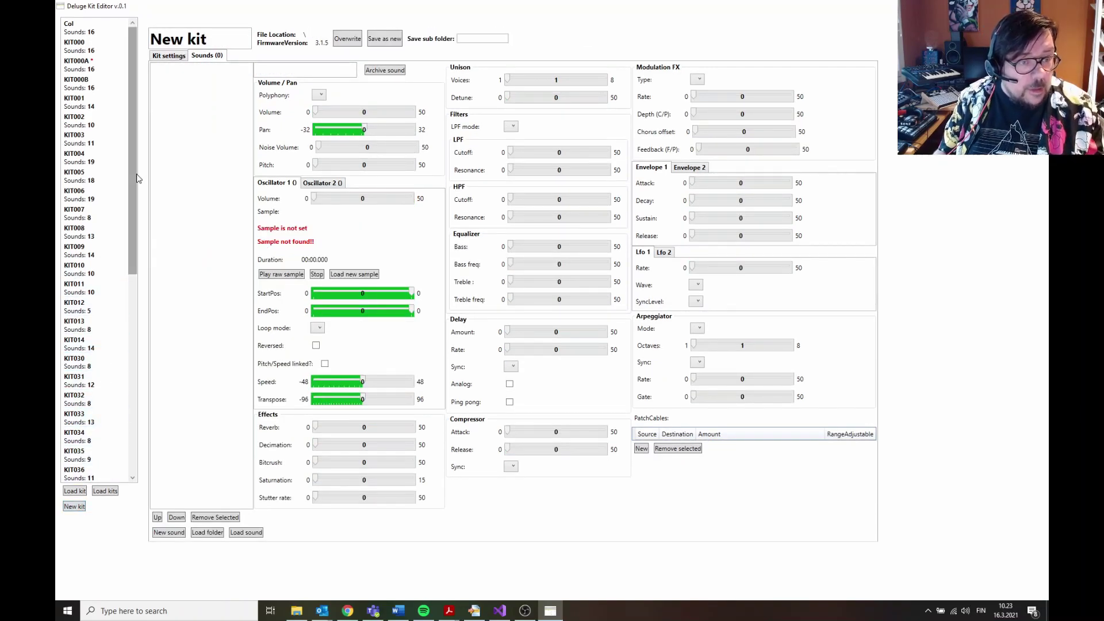
{"action": "left_click_drag", "start_coordinate": [215, 36], "coordinate": [152, 39]}
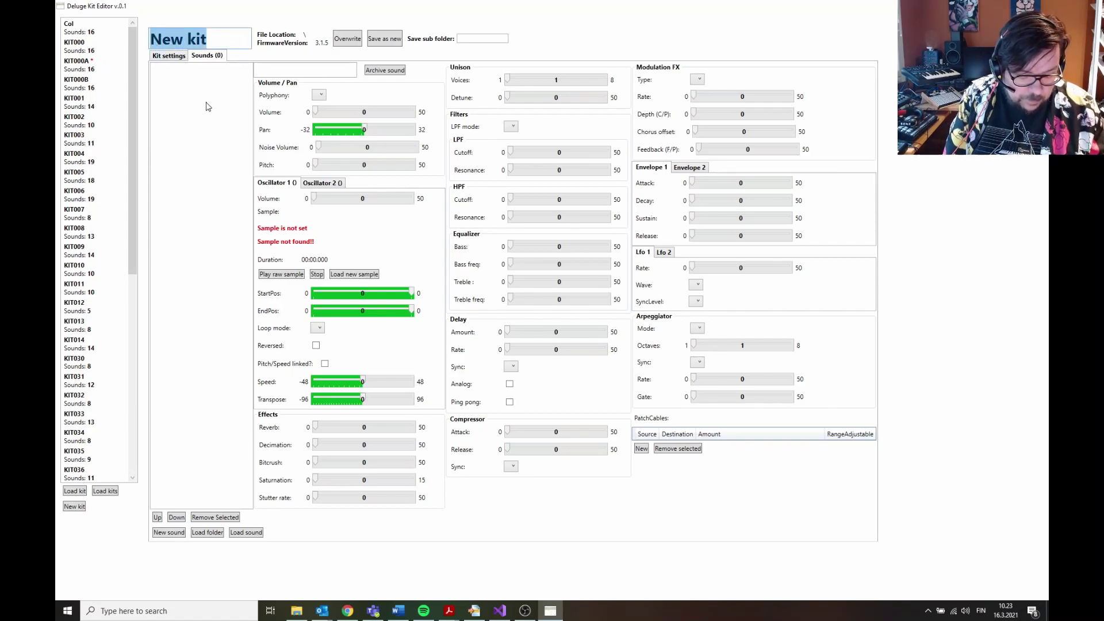
{"action": "type", "text": "MyNew"}
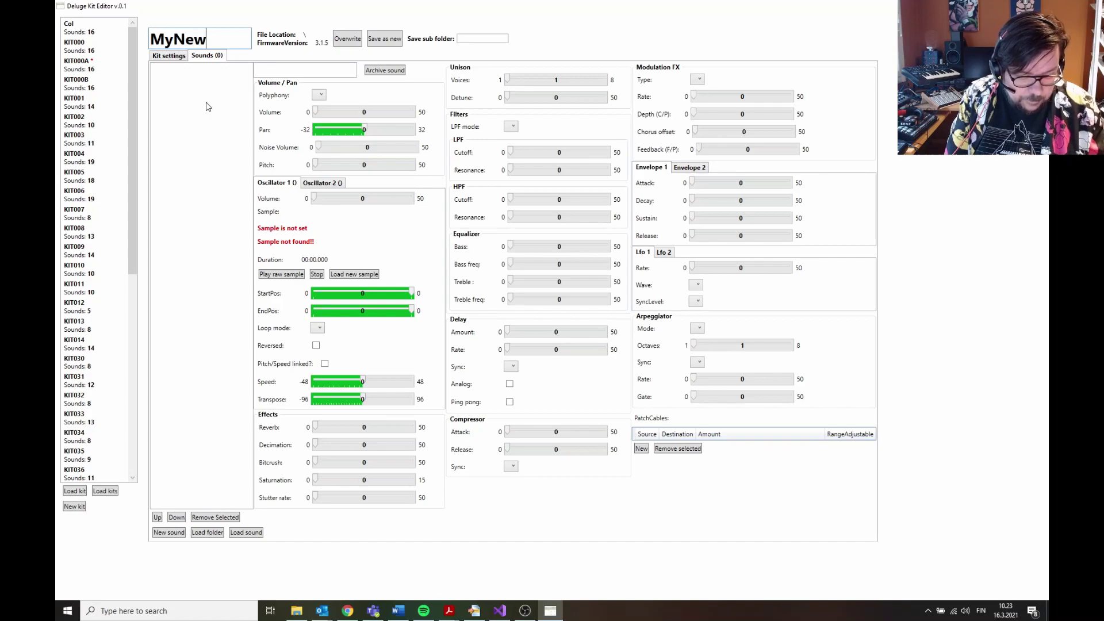
{"action": "type", "text": "Kit"}
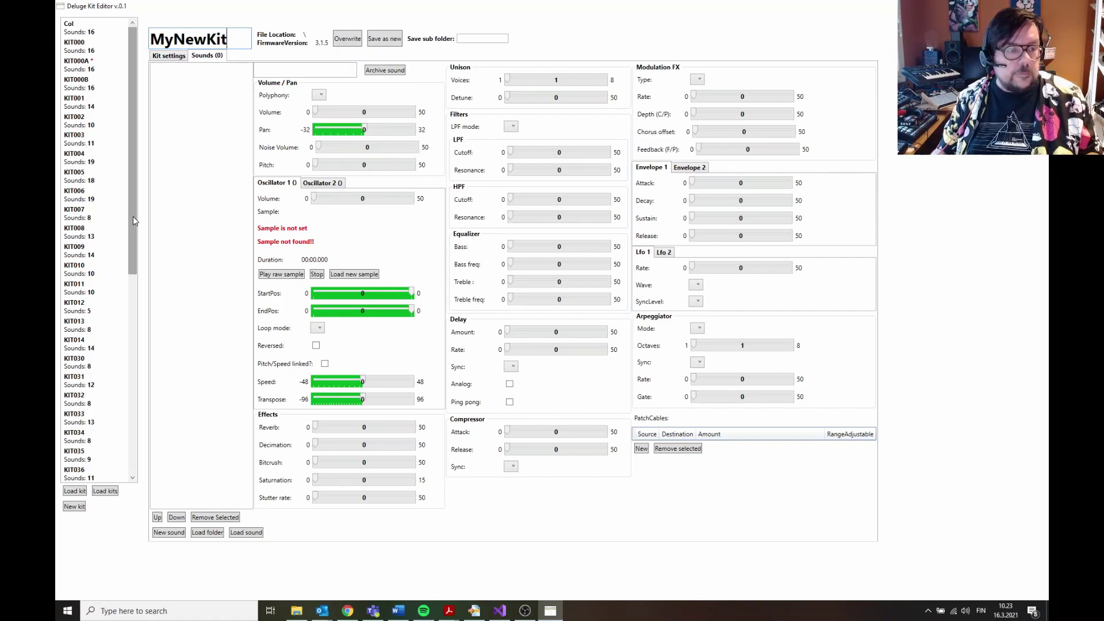
{"action": "left_click_drag", "start_coordinate": [133, 265], "coordinate": [117, 466]}
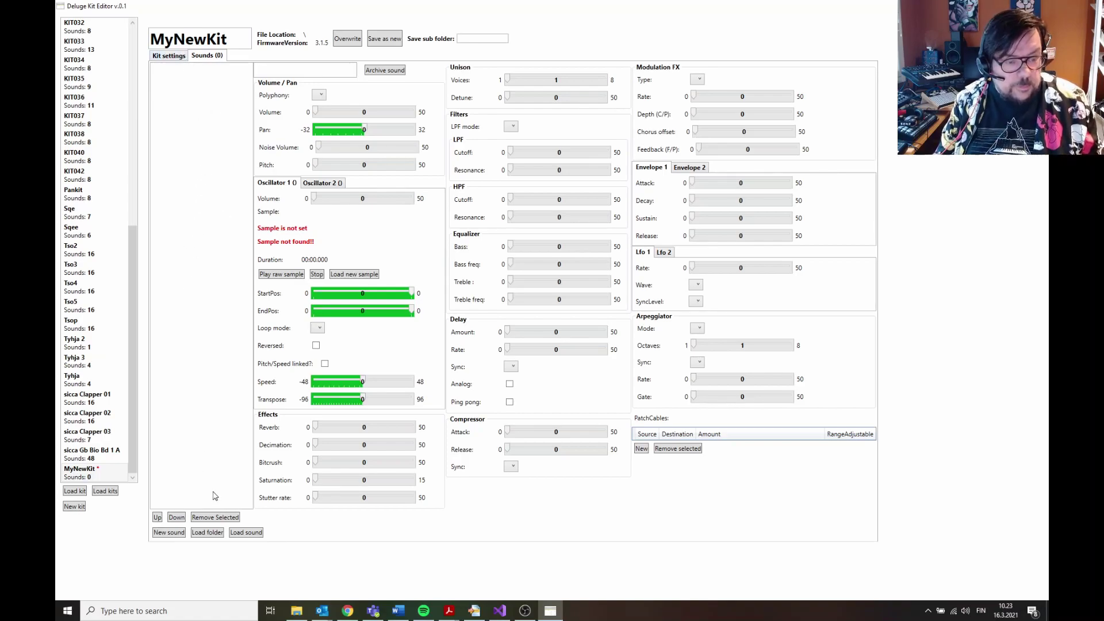
Step: Add a sound using the sample SAMPLES\Artists\Da SiccaViccA\DA CLAPPER\Da CLAPPER 6 1
{"action": "left_click", "coordinate": [177, 534]}
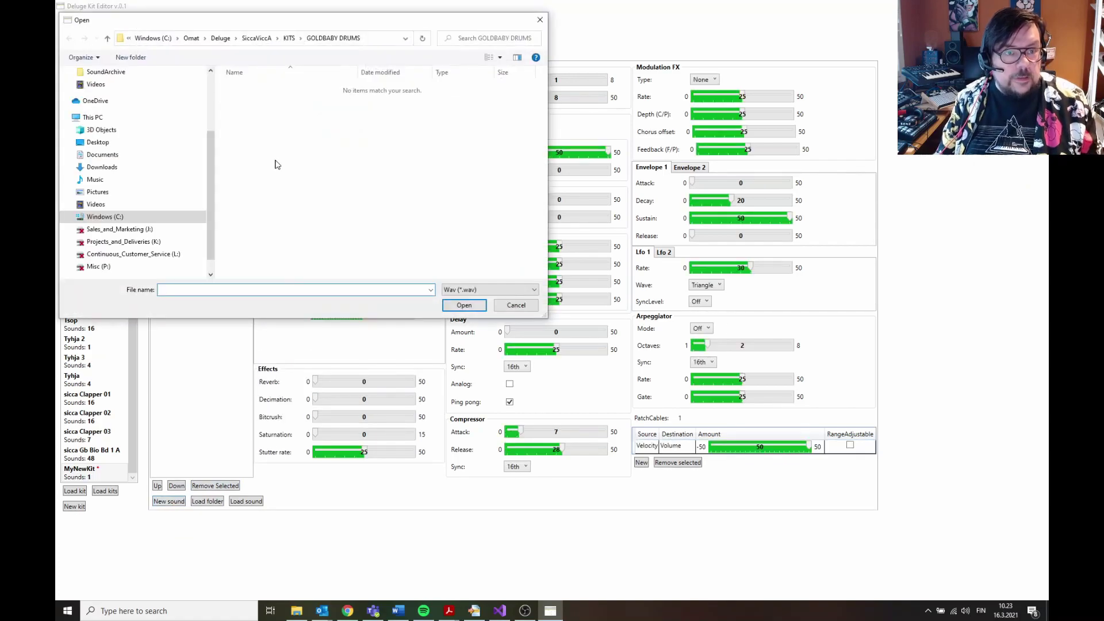
{"action": "left_click", "coordinate": [261, 39]}
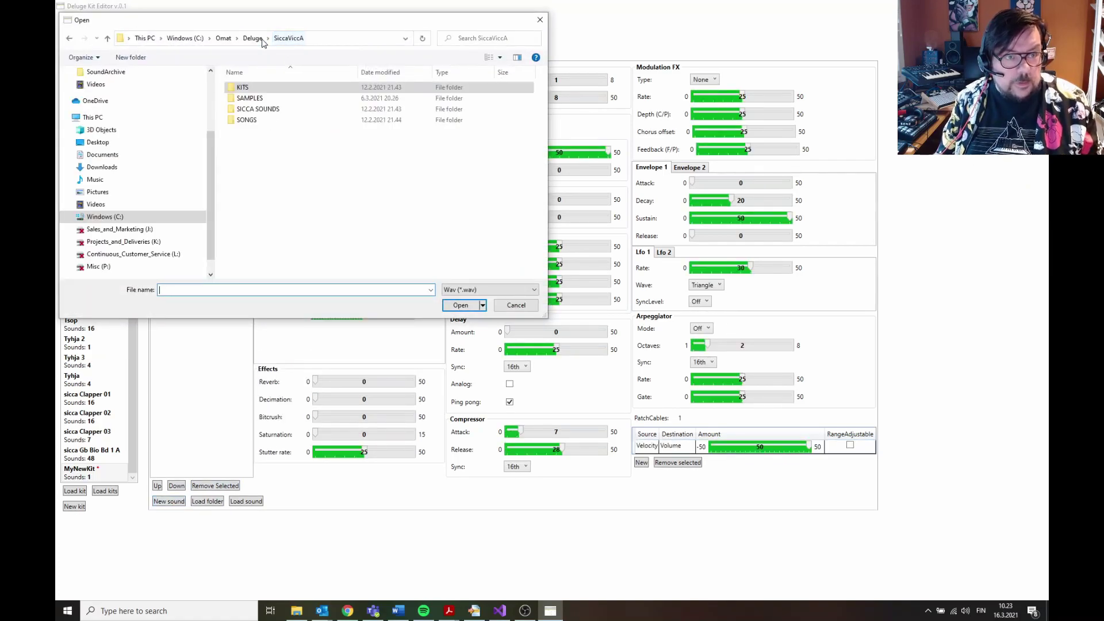
{"action": "double_click", "coordinate": [253, 98]}
{"action": "double_click", "coordinate": [253, 91]}
{"action": "double_click", "coordinate": [253, 89]}
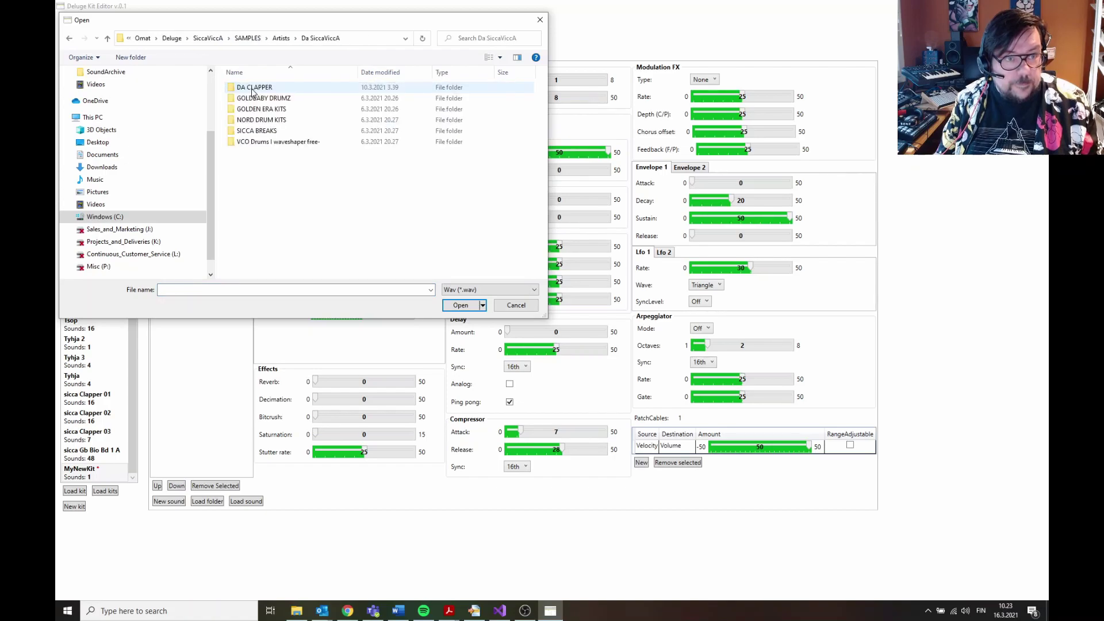
{"action": "double_click", "coordinate": [253, 89]}
{"action": "double_click", "coordinate": [256, 131]}
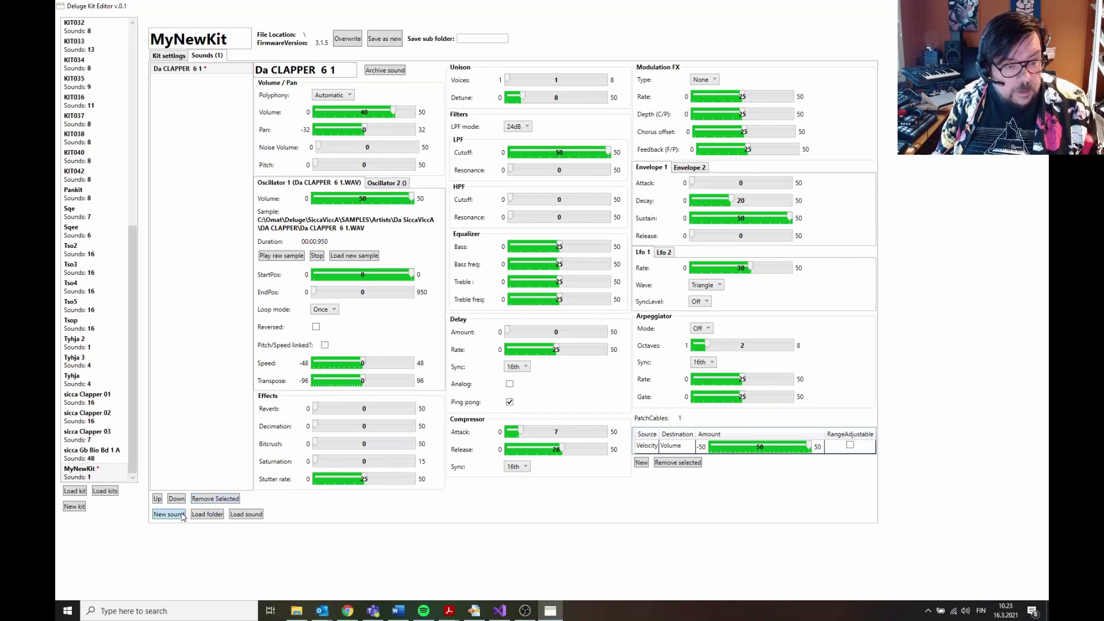
Step: Load every sample from the SAMPLES\sicca Clapper 01 folder into the kit
{"action": "left_click", "coordinate": [208, 514]}
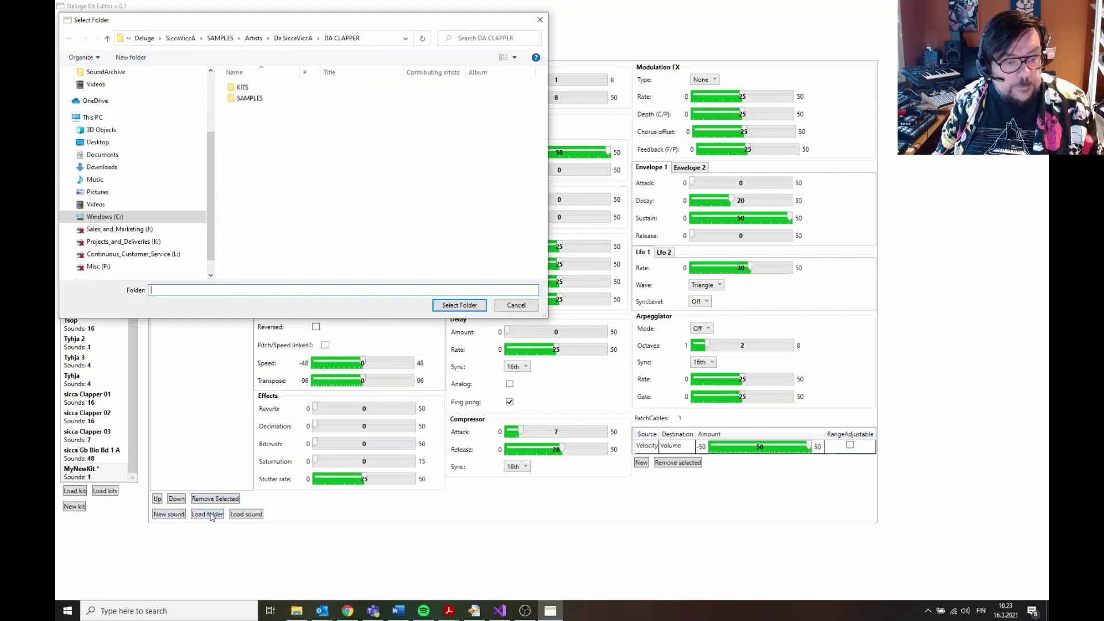
{"action": "double_click", "coordinate": [254, 98]}
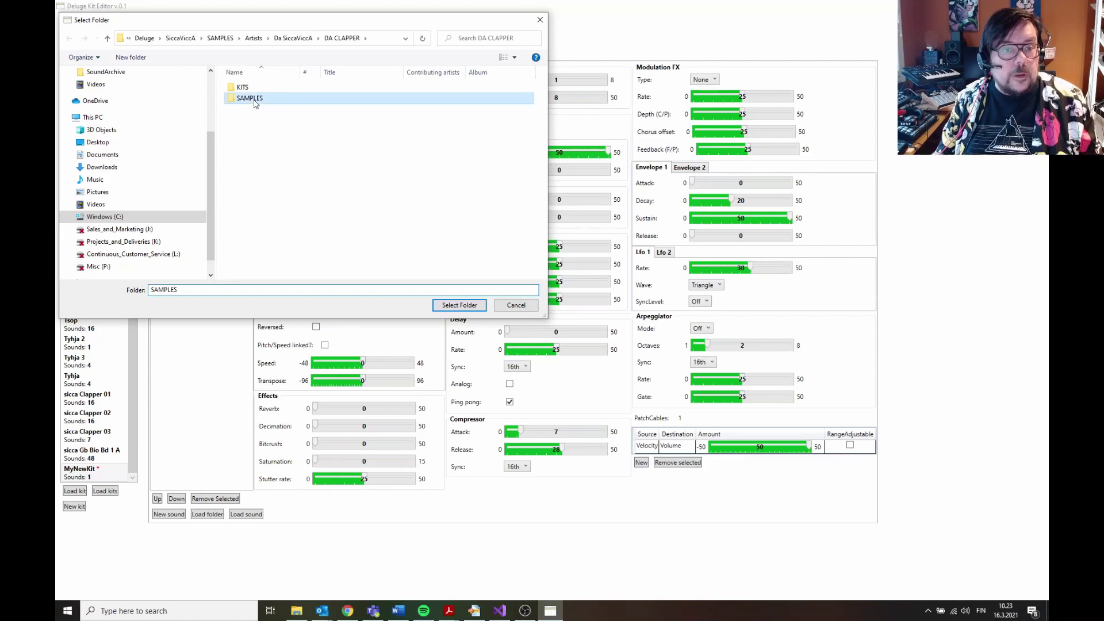
{"action": "double_click", "coordinate": [255, 89]}
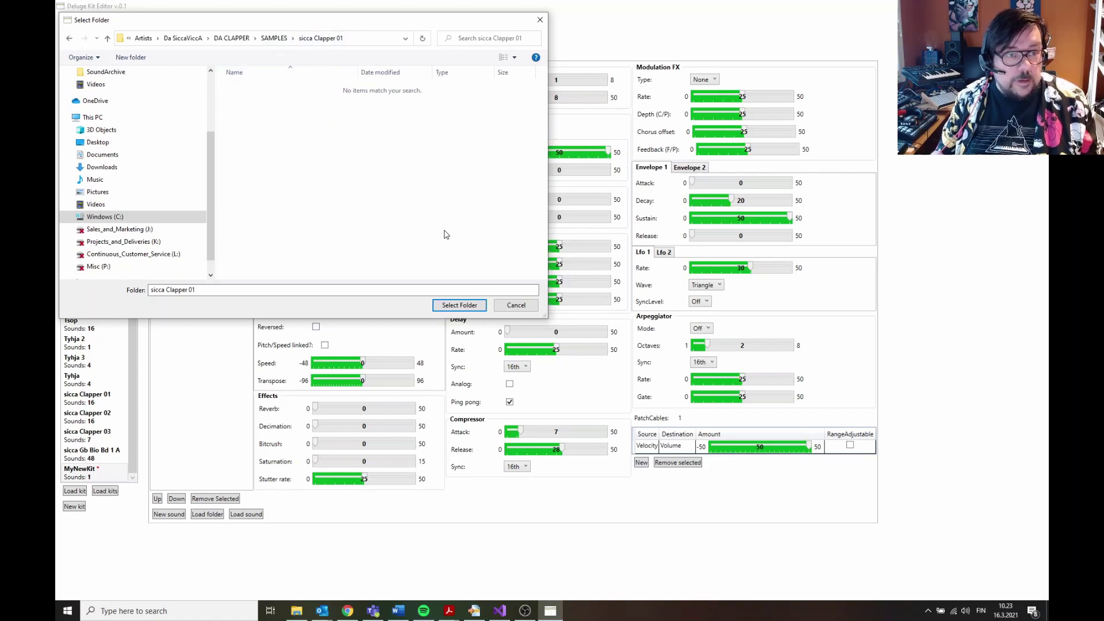
{"action": "left_click", "coordinate": [458, 307]}
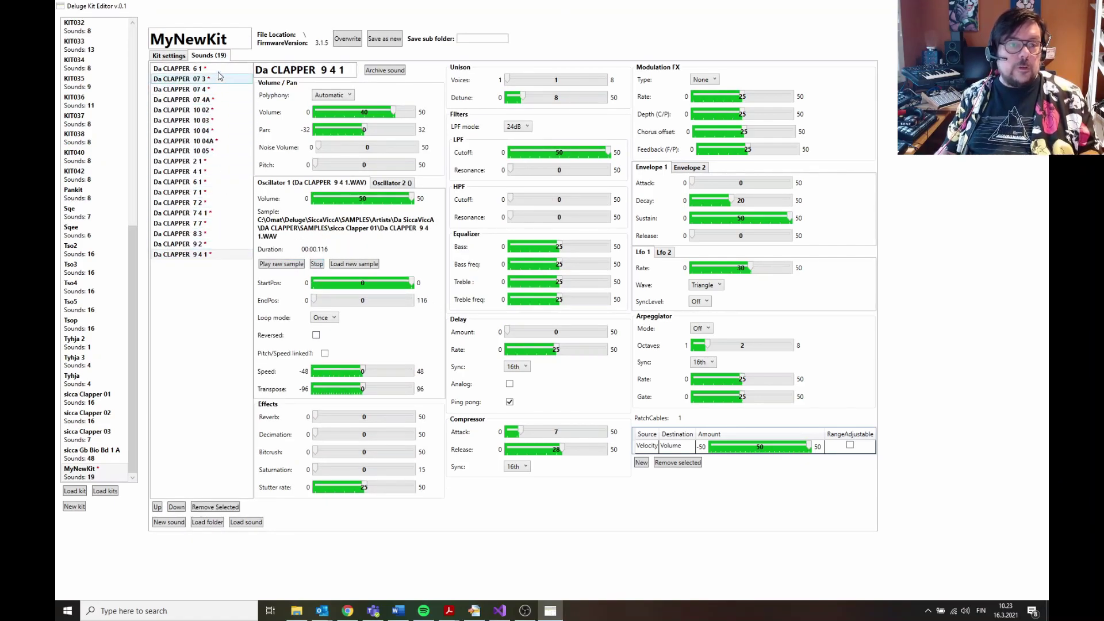
Step: Rename the sound Da CLAPPER 6 1 to NewName
{"action": "left_click", "coordinate": [221, 69]}
{"action": "left_click", "coordinate": [223, 101]}
{"action": "left_click", "coordinate": [220, 70]}
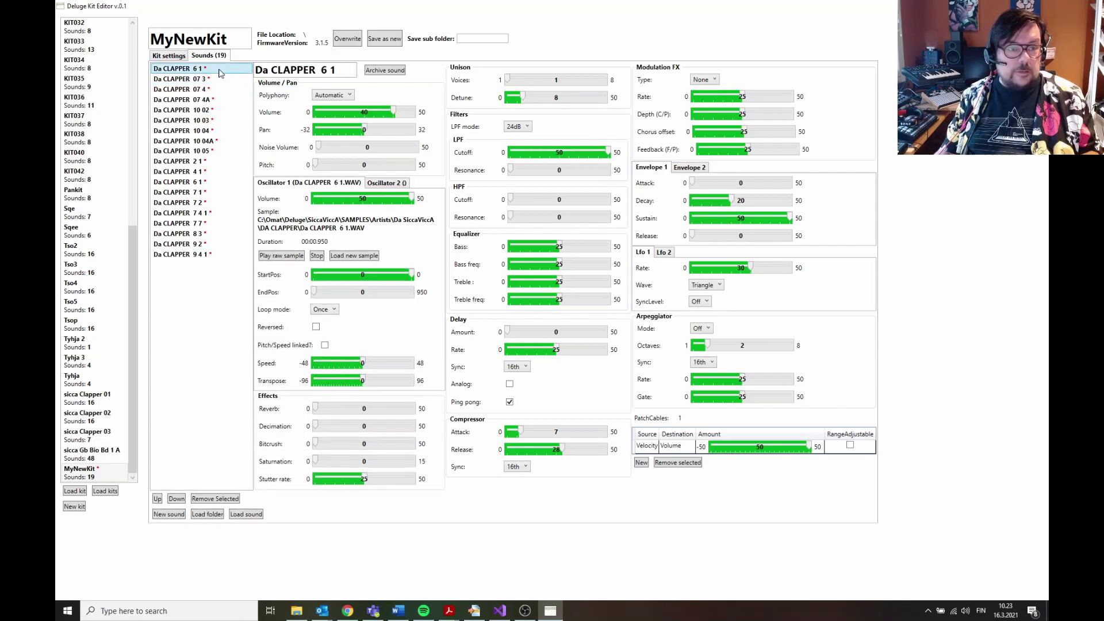
{"action": "left_click_drag", "start_coordinate": [341, 70], "coordinate": [255, 70]}
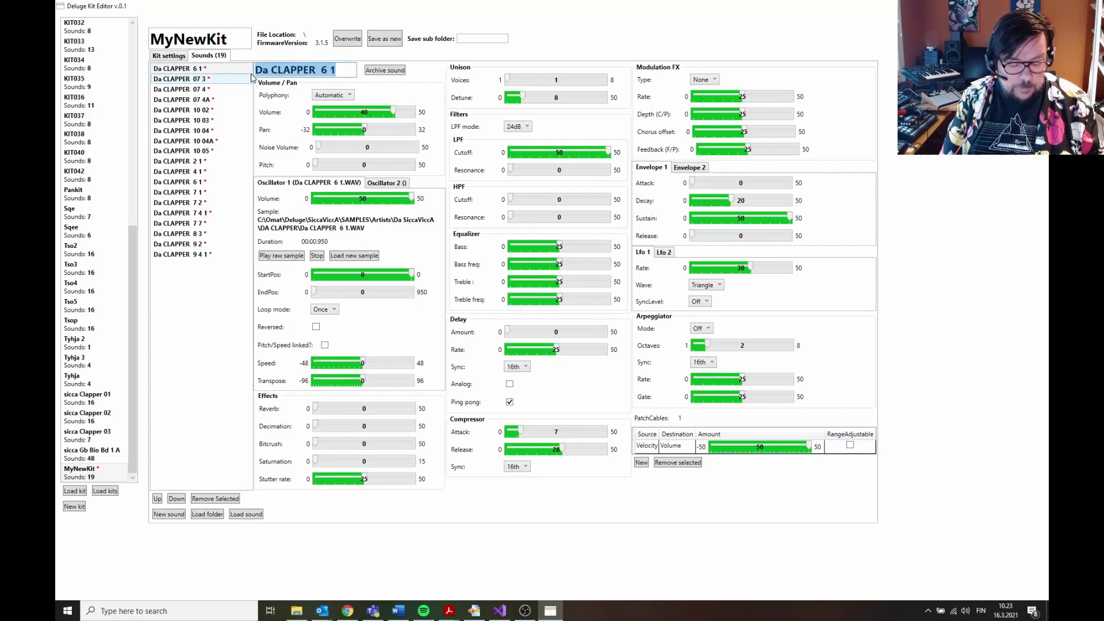
{"action": "type", "text": "NewName"}
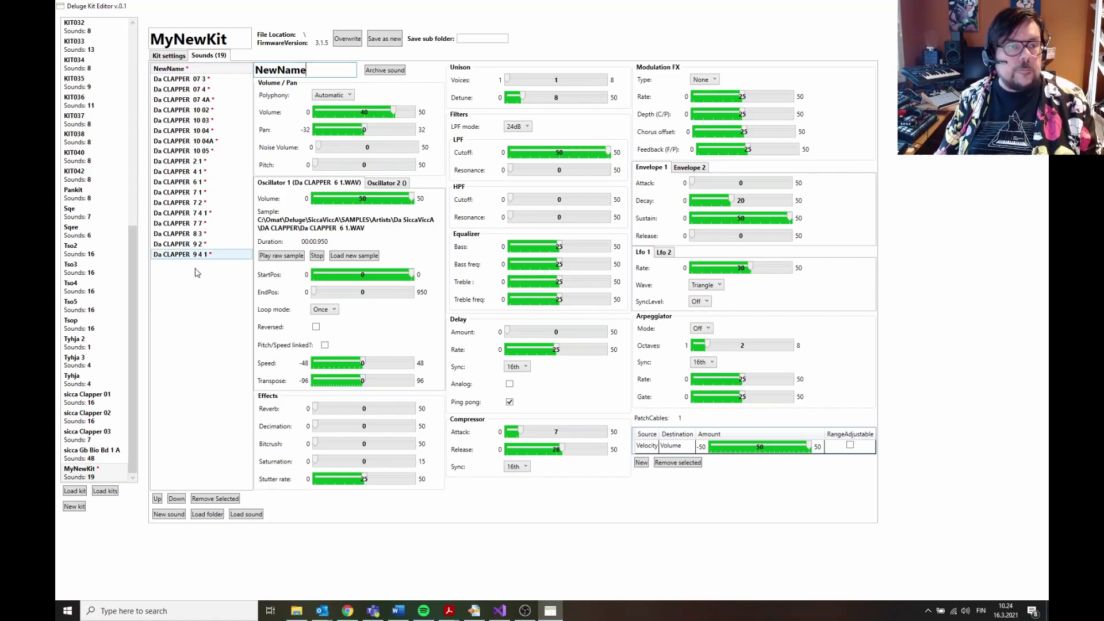
Step: Move Da CLAPPER 9 2 up seven places in the sound list
{"action": "left_click", "coordinate": [198, 244]}
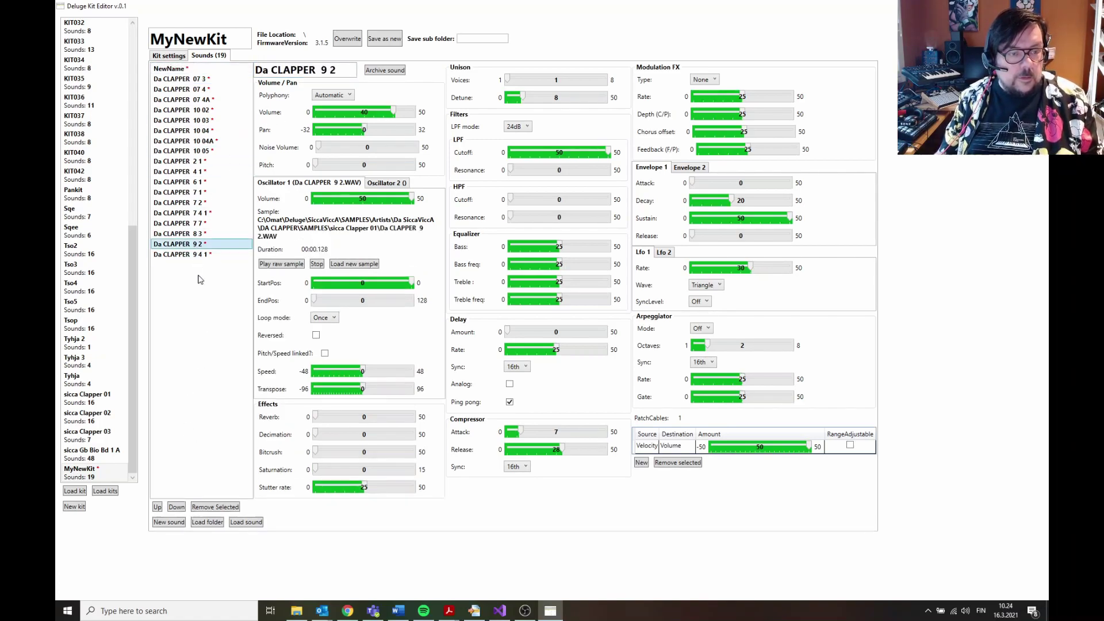
{"action": "left_click", "coordinate": [159, 509]}
{"action": "left_click", "coordinate": [159, 510]}
{"action": "left_click", "coordinate": [159, 511]}
{"action": "left_click", "coordinate": [159, 509]}
{"action": "left_click", "coordinate": [159, 509]}
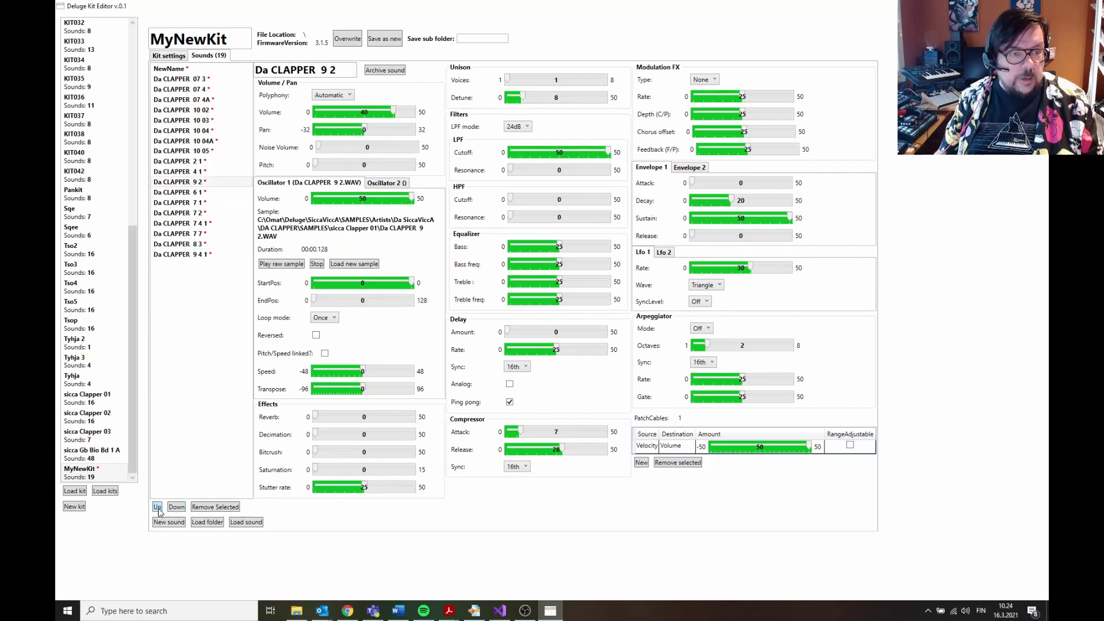
{"action": "left_click", "coordinate": [158, 509]}
{"action": "left_click", "coordinate": [159, 509]}
{"action": "left_click", "coordinate": [159, 509]}
{"action": "left_click", "coordinate": [159, 509]}
{"action": "left_click", "coordinate": [158, 509]}
{"action": "left_click", "coordinate": [158, 509]}
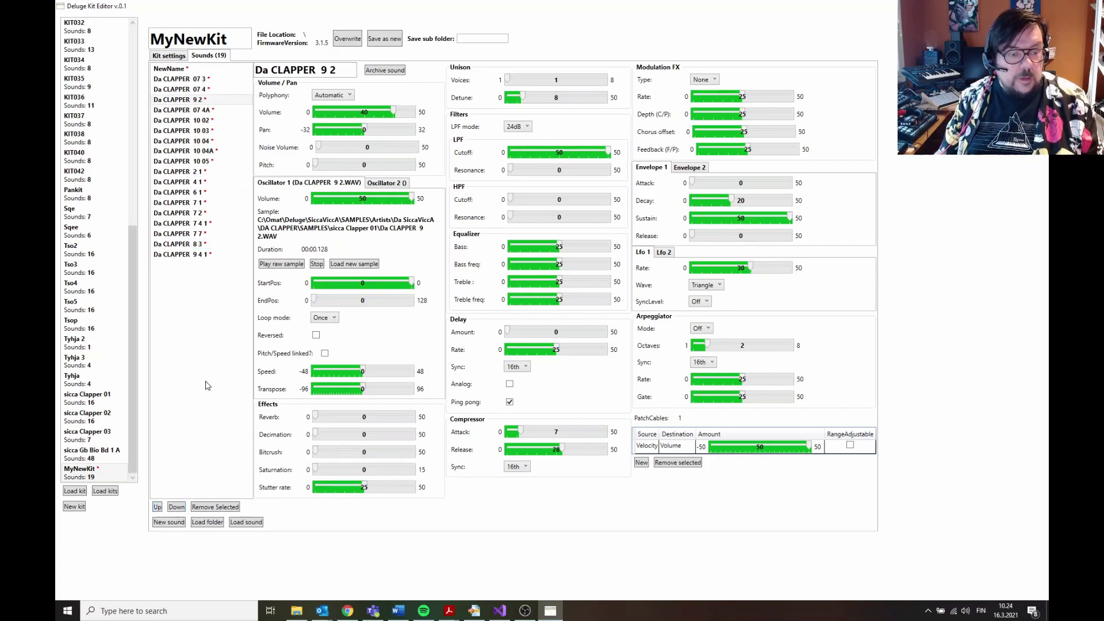
Step: Remove Da CLAPPER 9 2, 10 04, 10 04A and 10 05 from the kit
{"action": "left_click", "coordinate": [211, 141], "text": "ctrl"}
{"action": "left_click", "coordinate": [212, 151], "text": "ctrl"}
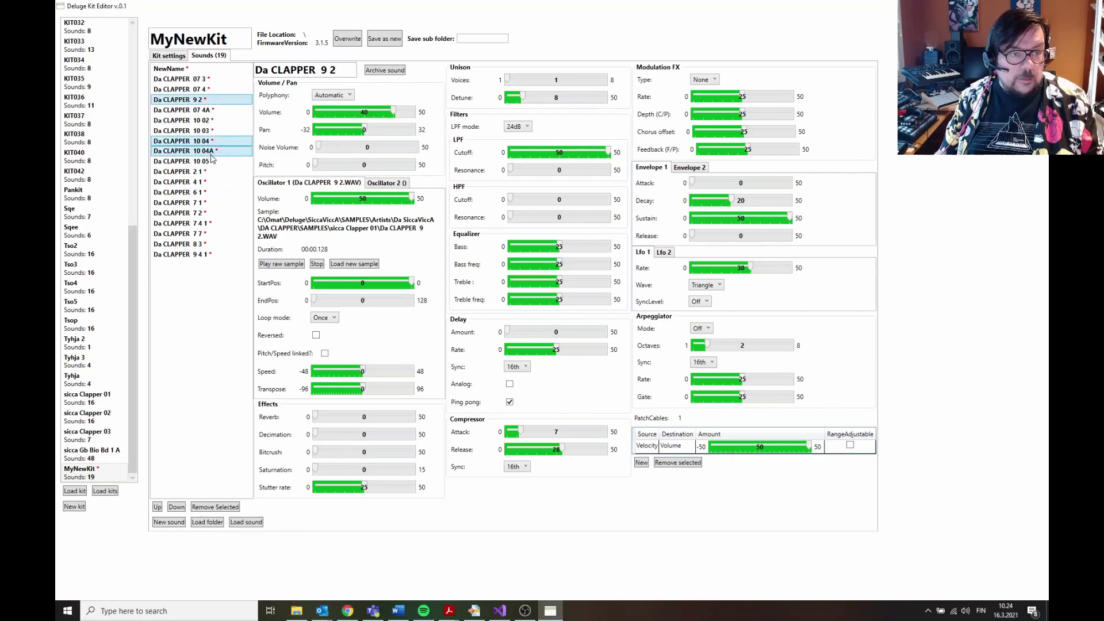
{"action": "left_click", "coordinate": [211, 161], "text": "ctrl"}
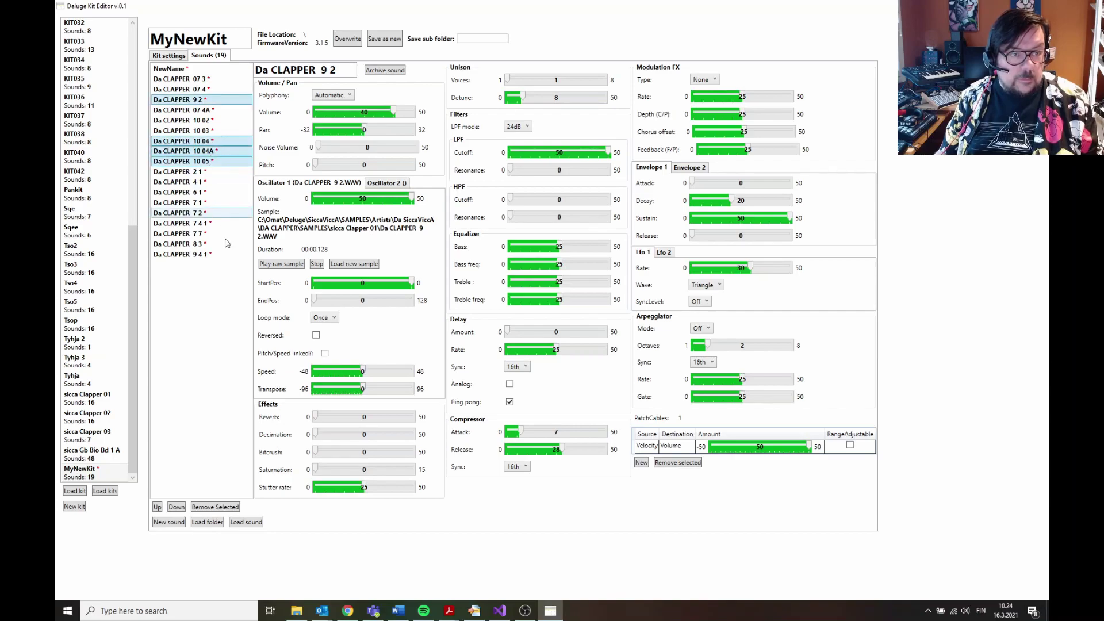
{"action": "left_click", "coordinate": [227, 508]}
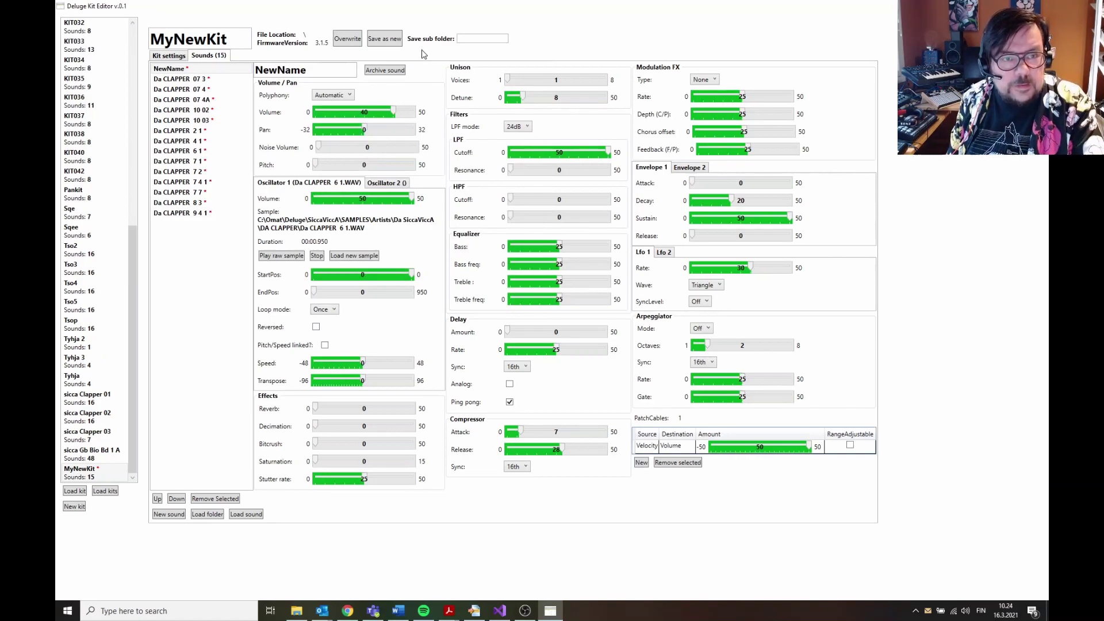
Step: Save MyNewKit as a new kit in C:\Omat\Deluge\VideoTestFolder
{"action": "left_click", "coordinate": [380, 42]}
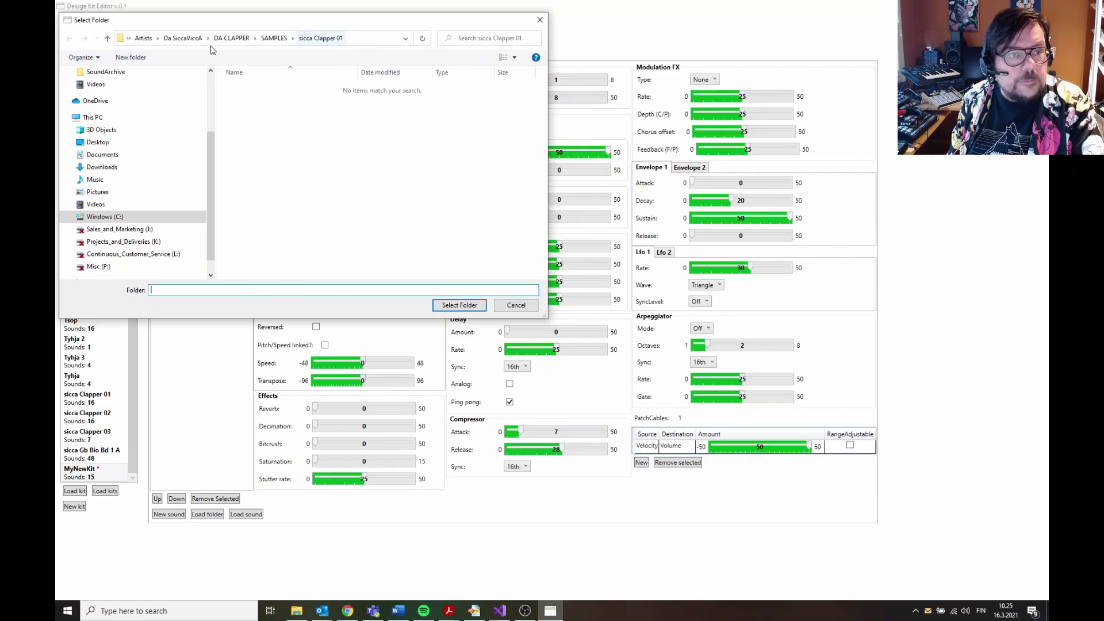
{"action": "left_click", "coordinate": [145, 40]}
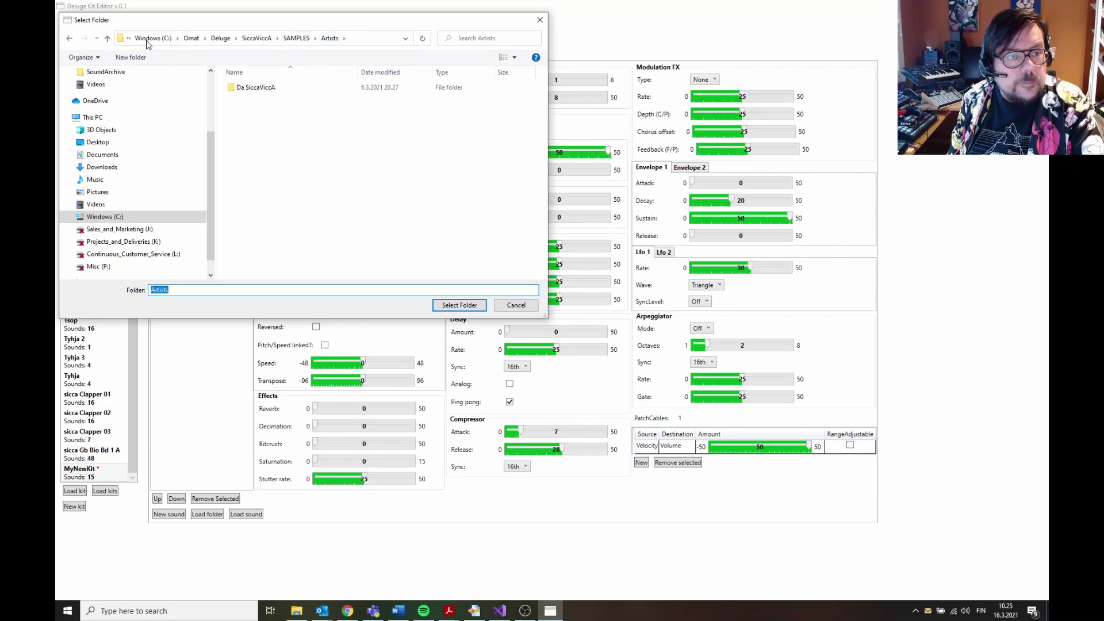
{"action": "left_click", "coordinate": [257, 39]}
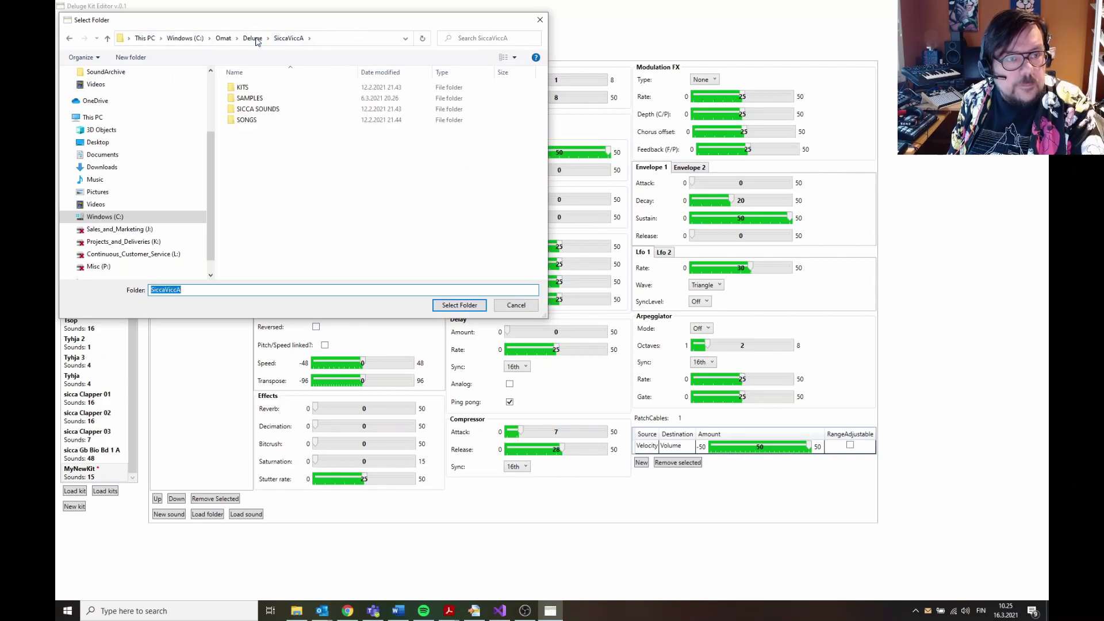
{"action": "left_click", "coordinate": [253, 38]}
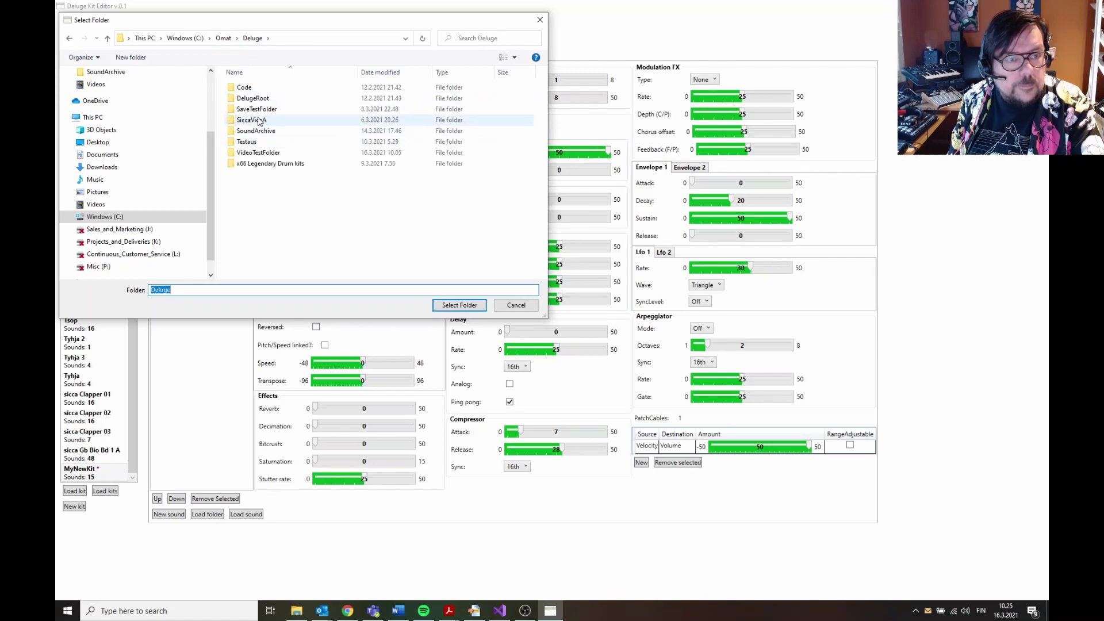
{"action": "double_click", "coordinate": [259, 153]}
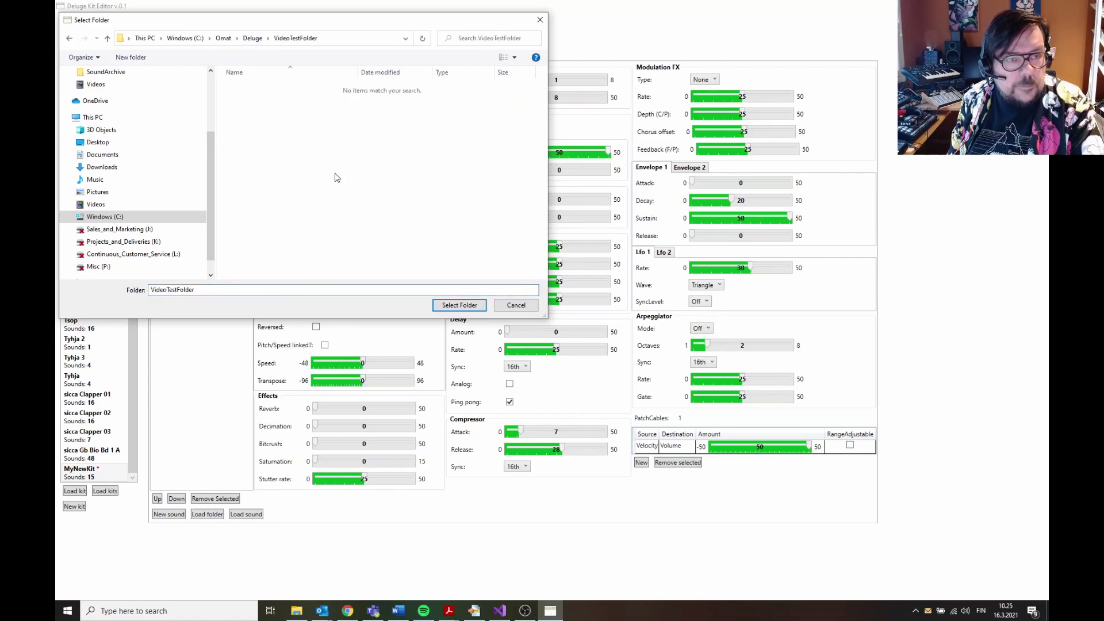
{"action": "left_click", "coordinate": [459, 305]}
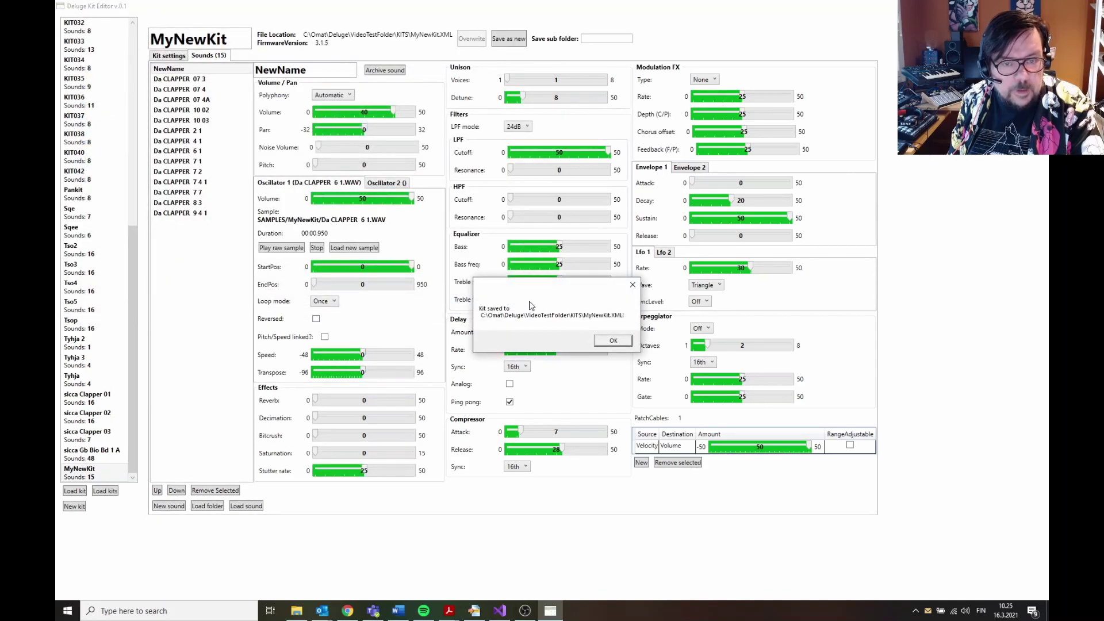
{"action": "left_click", "coordinate": [612, 341]}
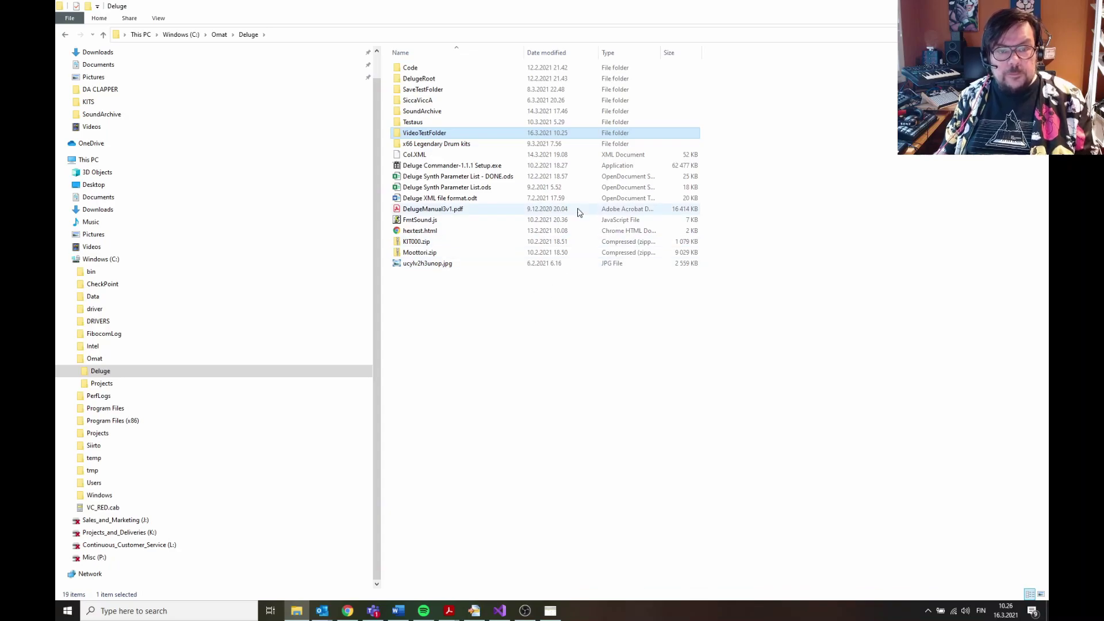
Step: Check VideoTestFolder's KITS and SAMPLES\MyNewKit folders in Explorer, then return to the kit editor
{"action": "double_click", "coordinate": [433, 134]}
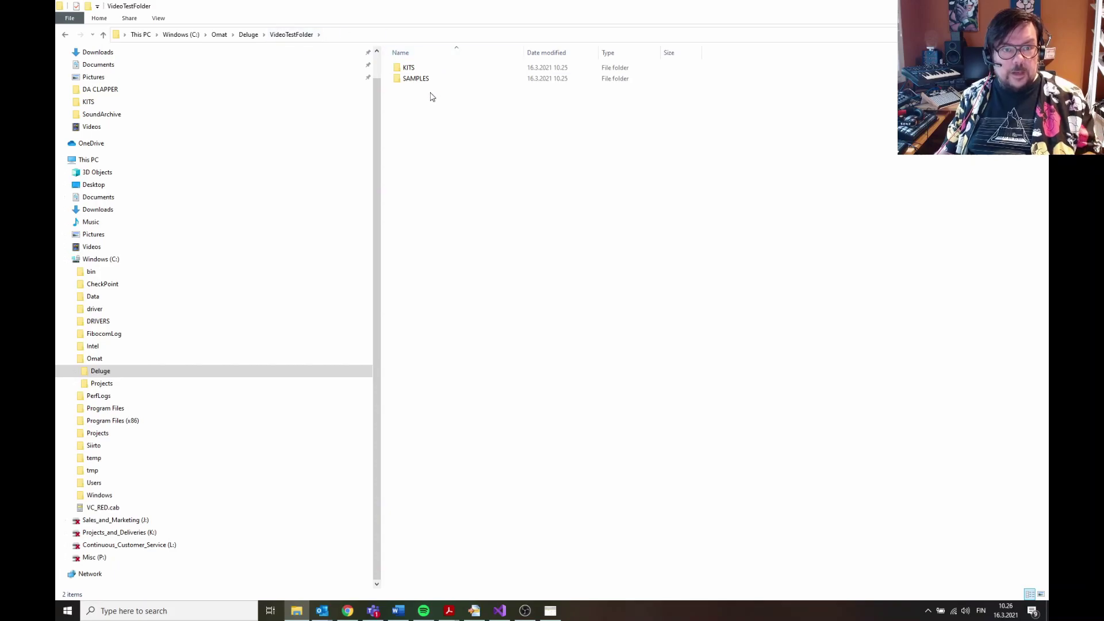
{"action": "double_click", "coordinate": [410, 69]}
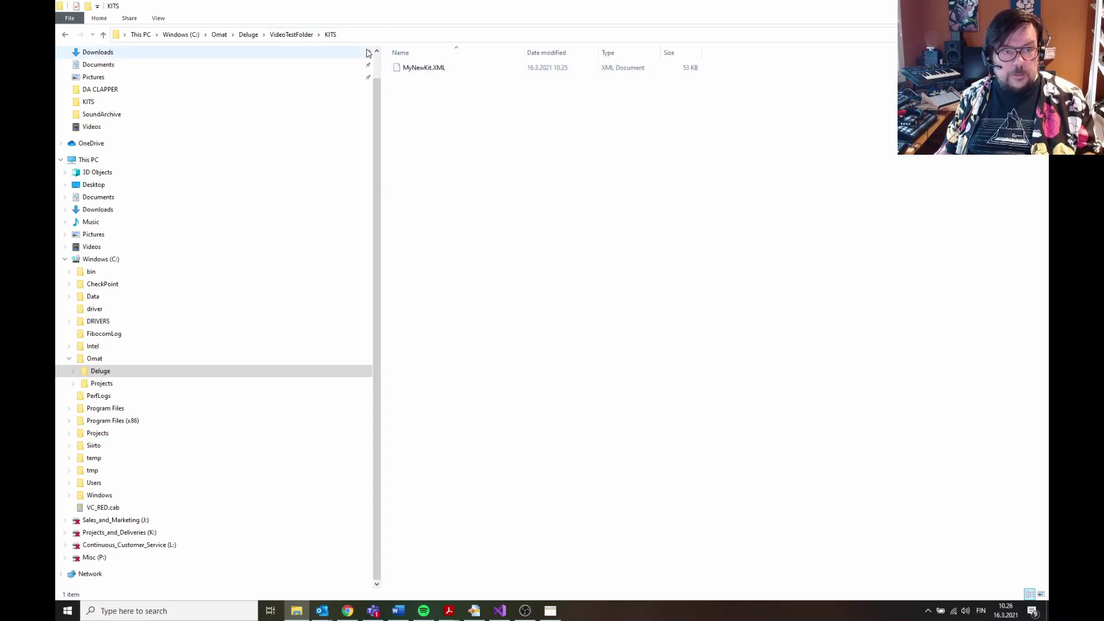
{"action": "left_click", "coordinate": [299, 36]}
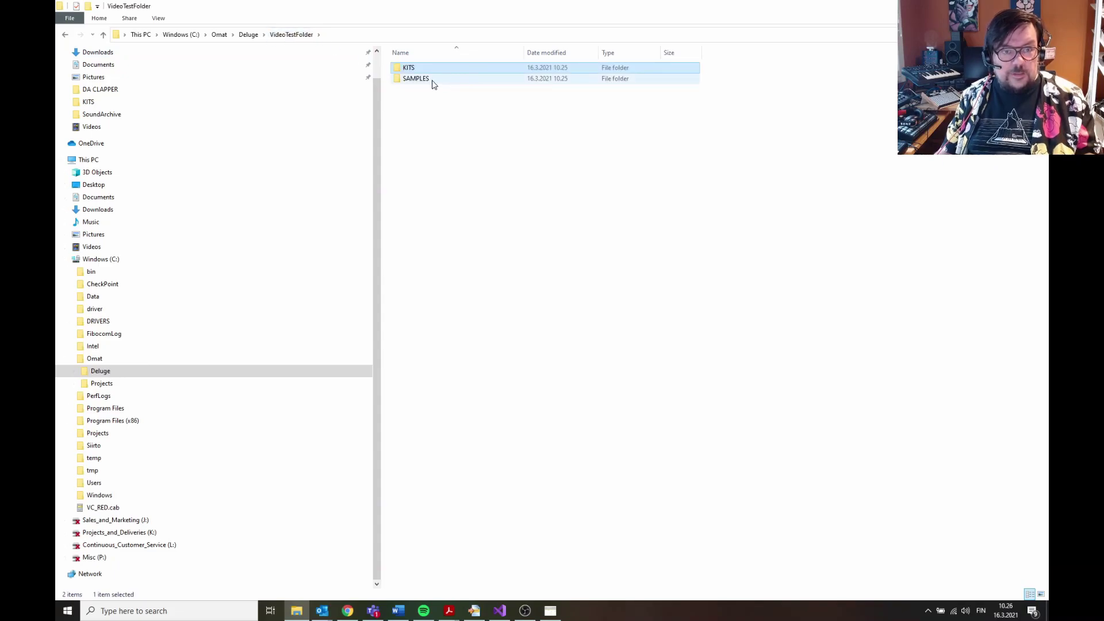
{"action": "double_click", "coordinate": [432, 82]}
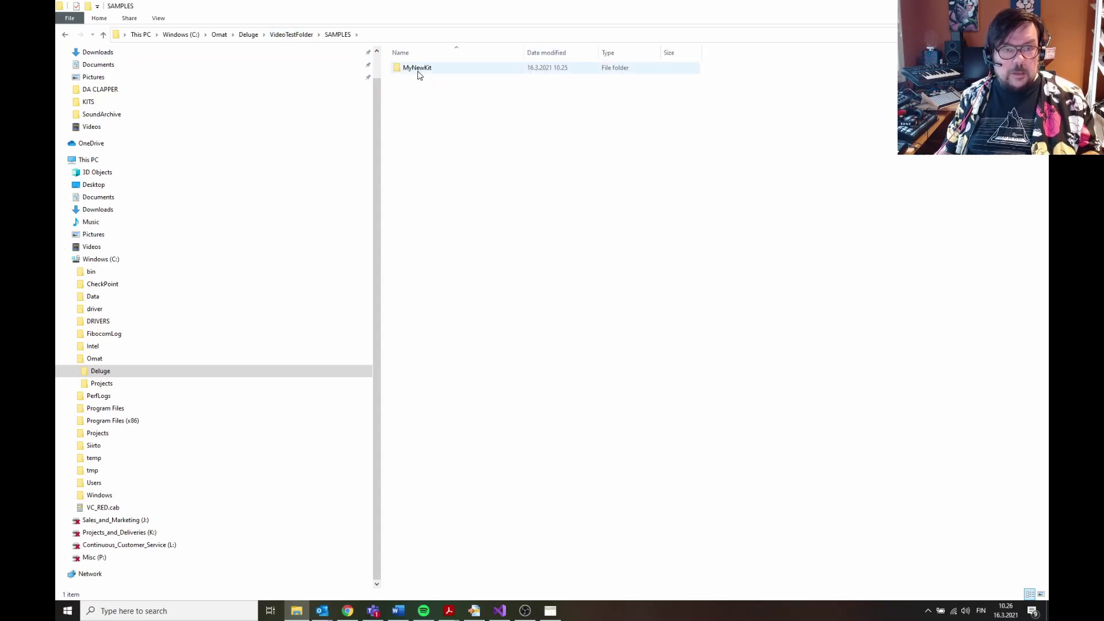
{"action": "double_click", "coordinate": [418, 72]}
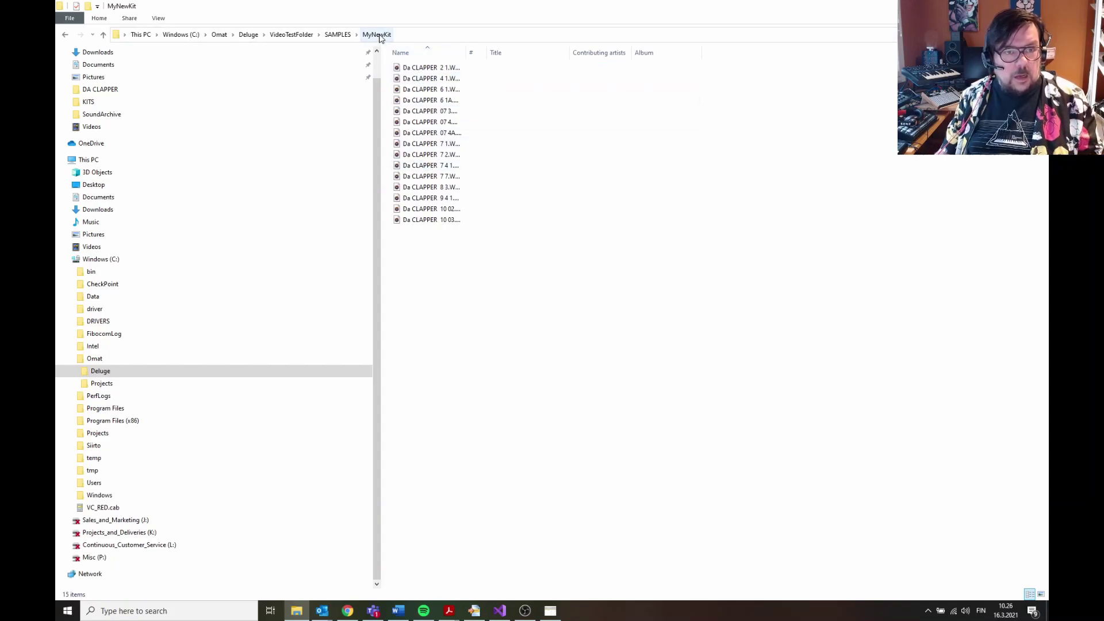
{"action": "left_click", "coordinate": [338, 34]}
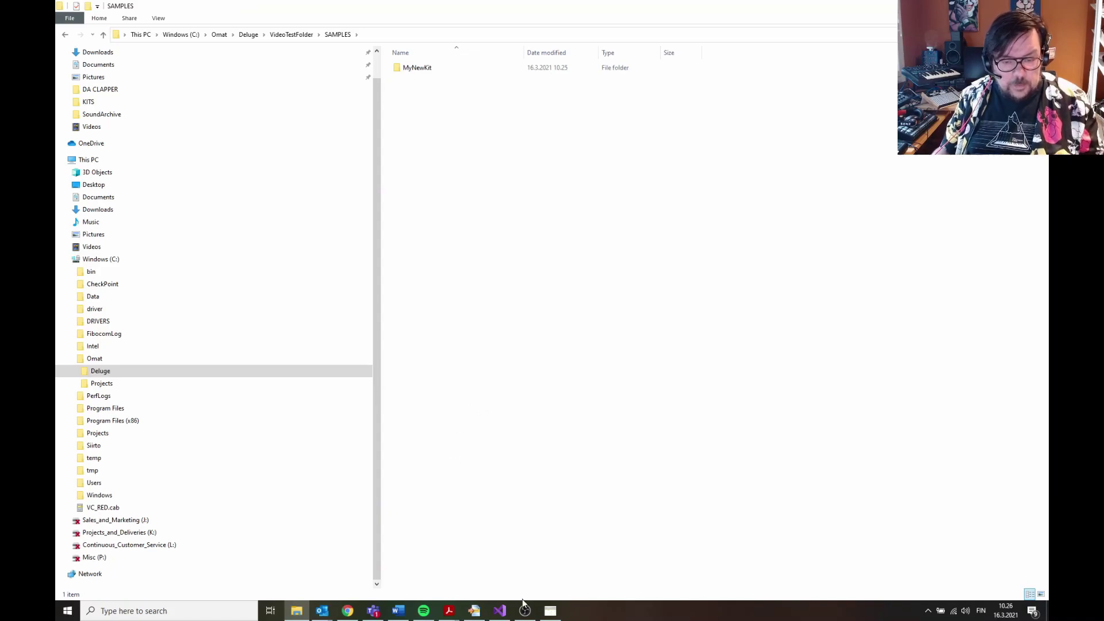
{"action": "left_click", "coordinate": [551, 611]}
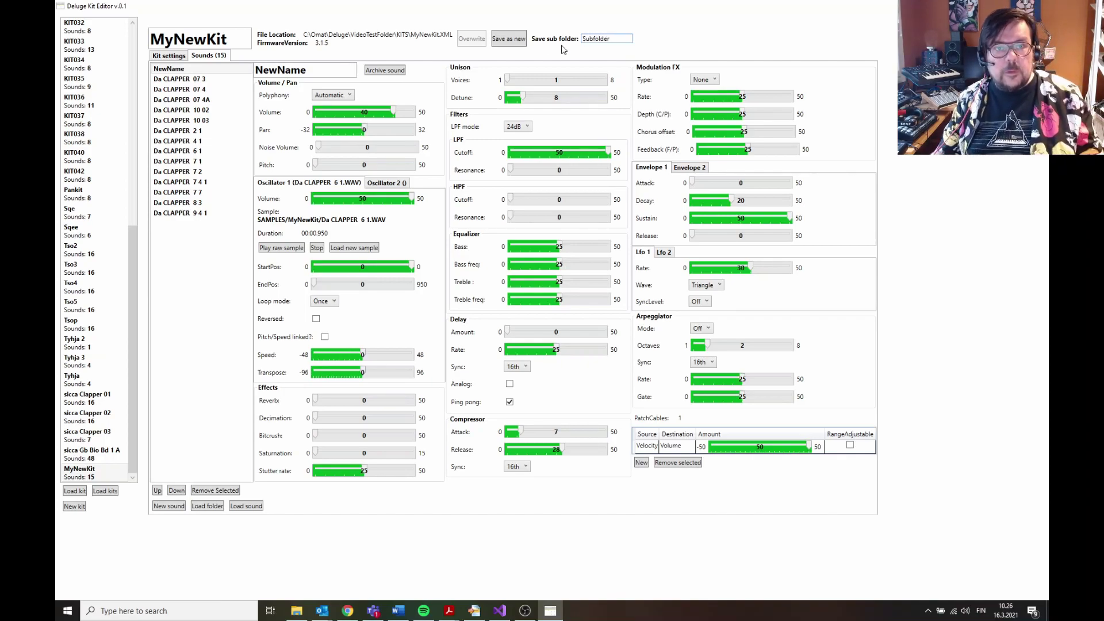
Step: Rename the kit MyNewKit2 and save it as a new kit in VideoTestFolder
{"action": "left_click", "coordinate": [516, 38]}
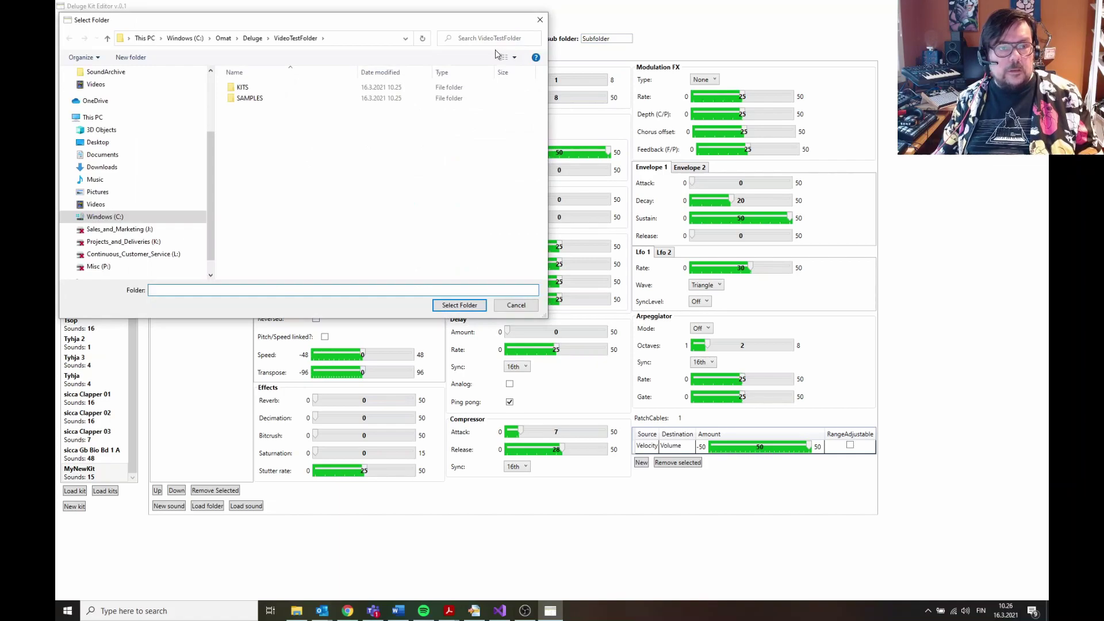
{"action": "left_click", "coordinate": [516, 305]}
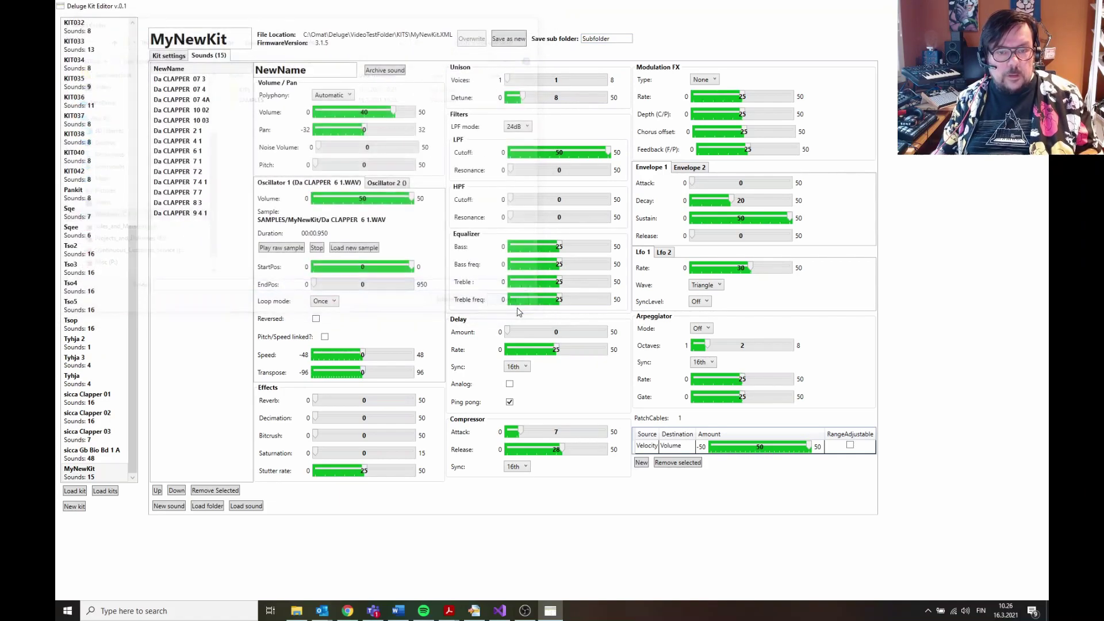
{"action": "type", "text": "2"}
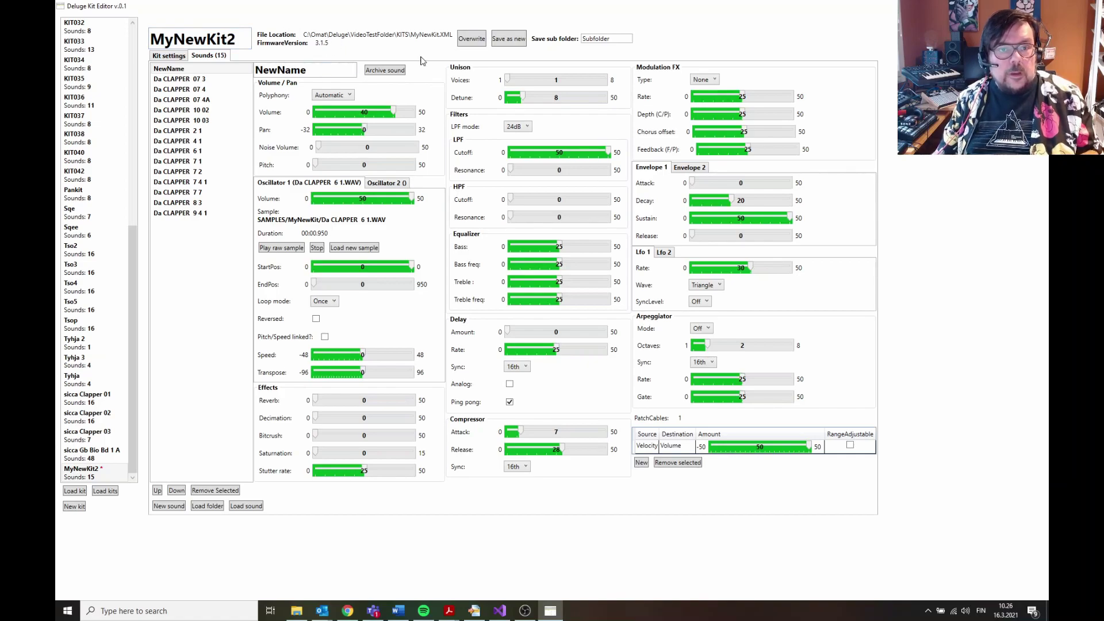
{"action": "left_click", "coordinate": [508, 38]}
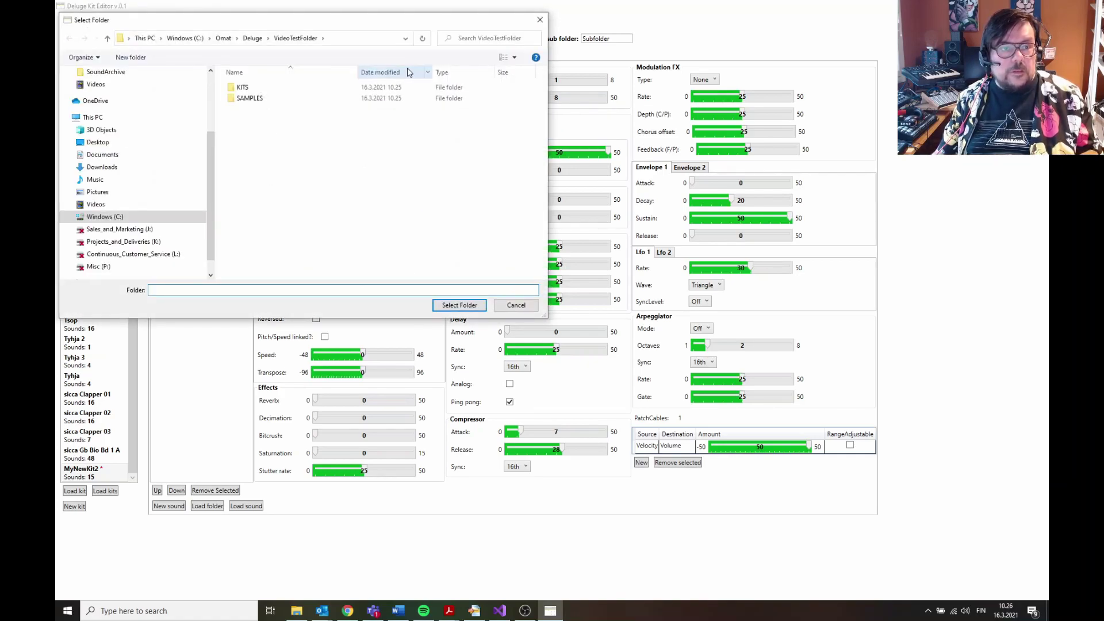
{"action": "left_click", "coordinate": [470, 306]}
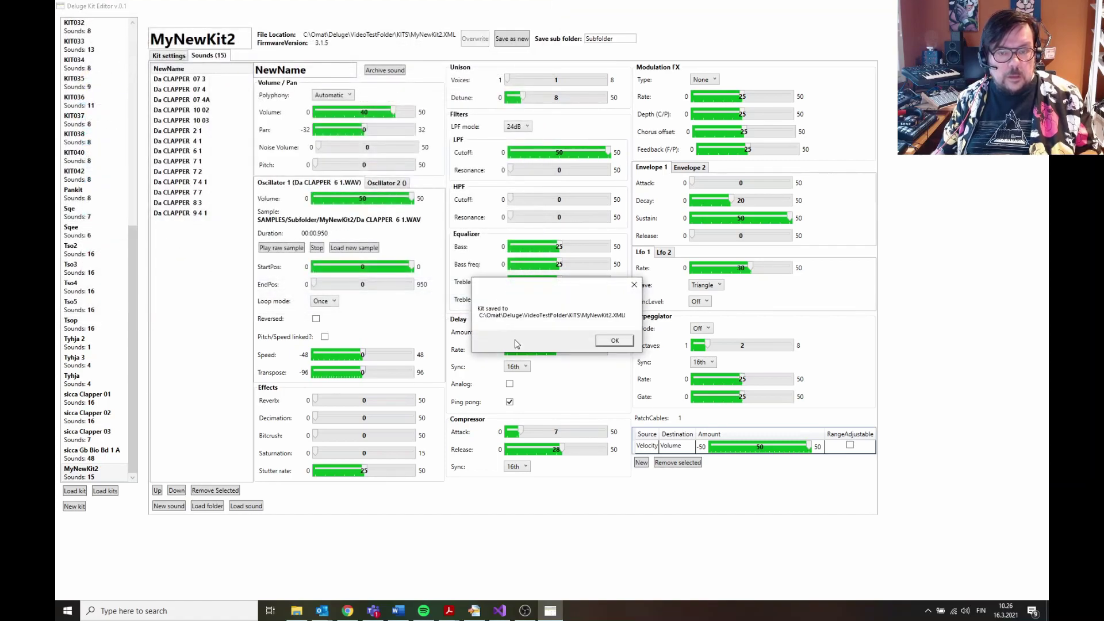
{"action": "left_click", "coordinate": [605, 343]}
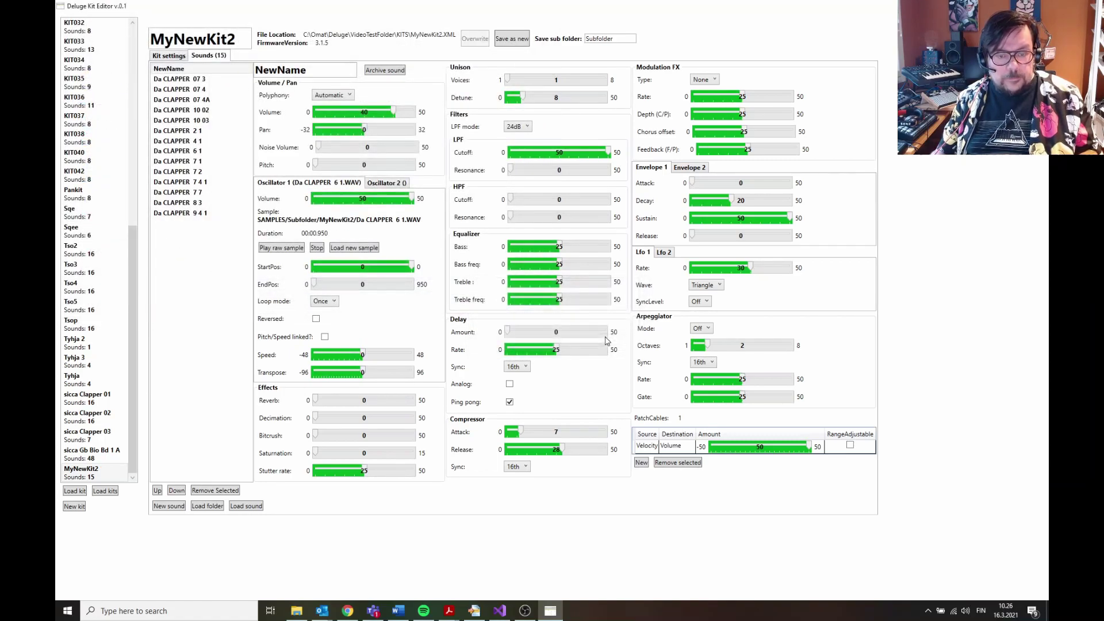
Step: Inspect SAMPLES\Subfolder and SAMPLES\MyNewKit in Explorer, then return to the kit editor
{"action": "left_click", "coordinate": [298, 612]}
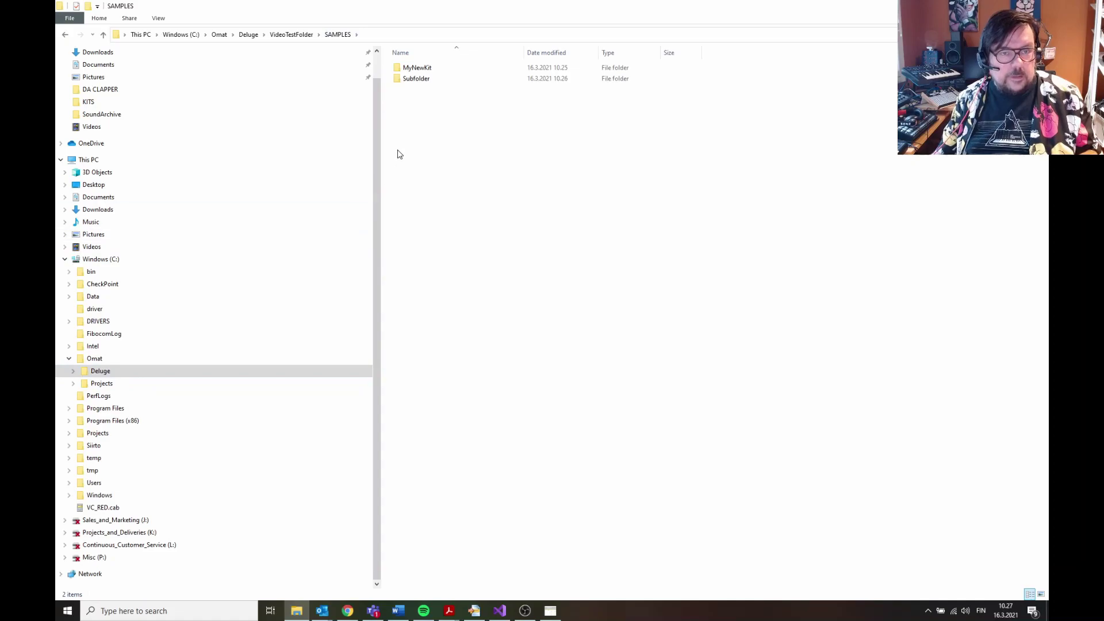
{"action": "double_click", "coordinate": [418, 79]}
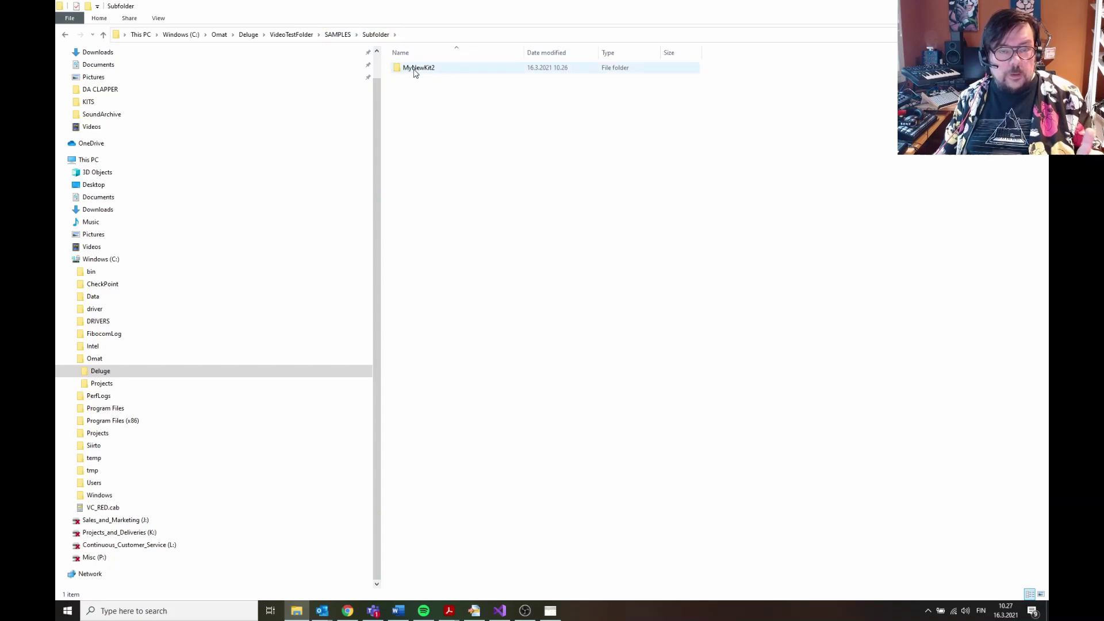
{"action": "key", "text": "alt+Up"}
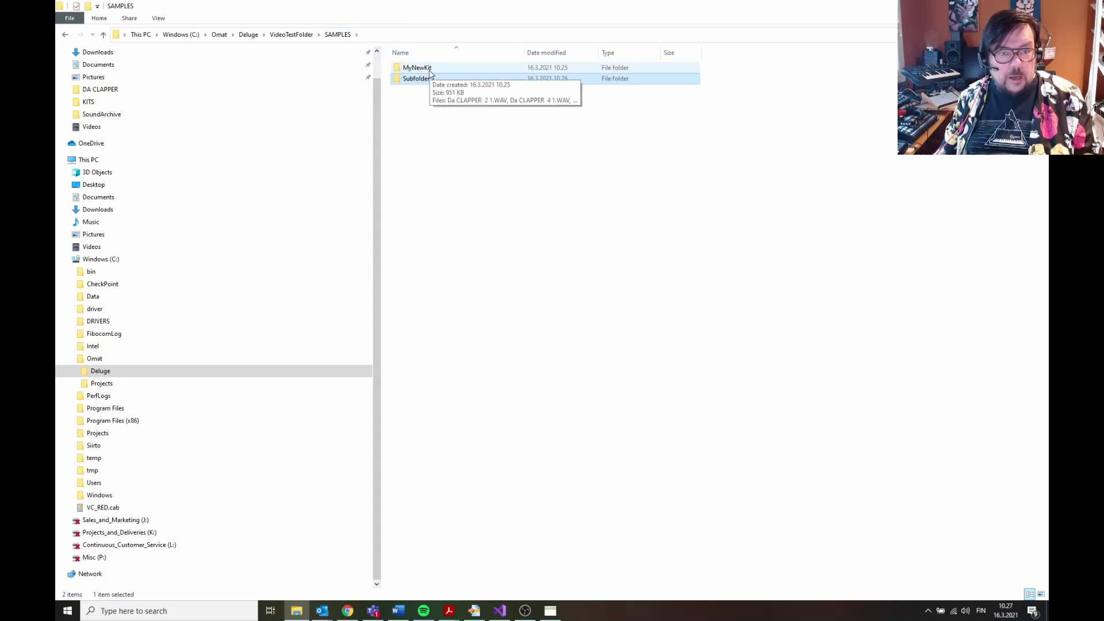
{"action": "double_click", "coordinate": [419, 68]}
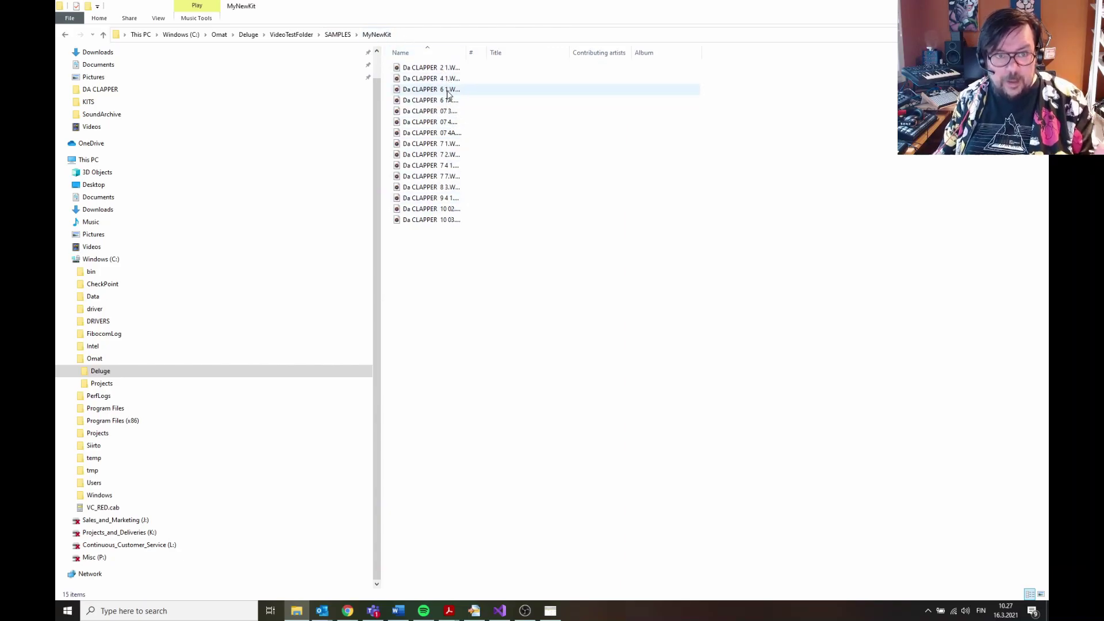
{"action": "left_click", "coordinate": [291, 34]}
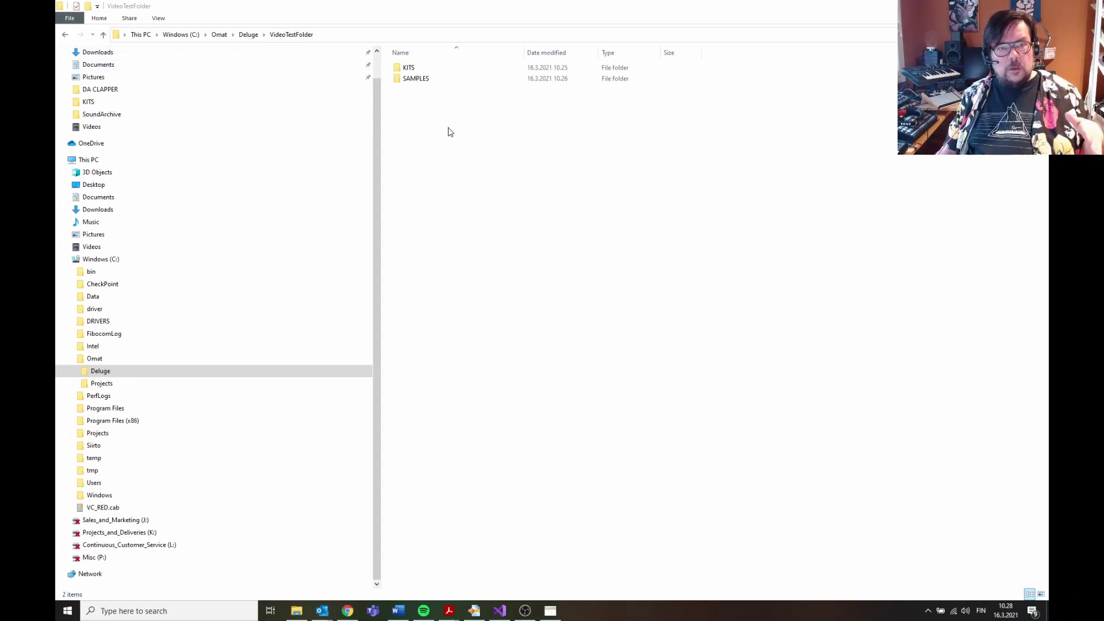
{"action": "double_click", "coordinate": [416, 79]}
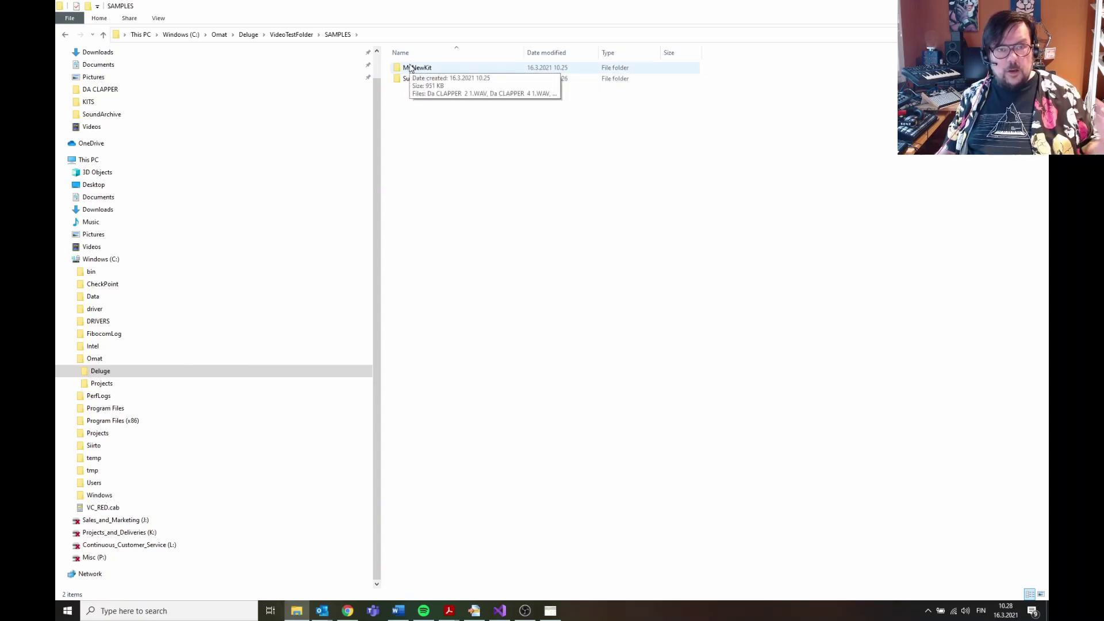
{"action": "left_click", "coordinate": [304, 35]}
{"action": "key", "text": "alt+Tab"}
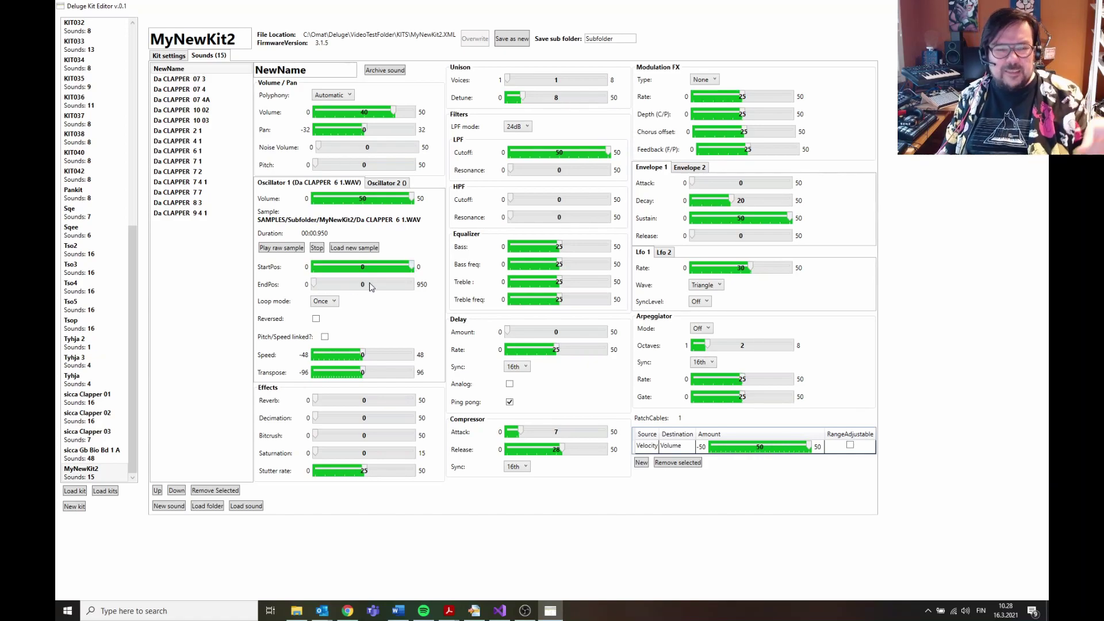
Step: Load B CITY HI.wav from GOLDEN ERA KITS/SKI DRUMZ 1 C into NewName's second oscillator
{"action": "left_click", "coordinate": [390, 184]}
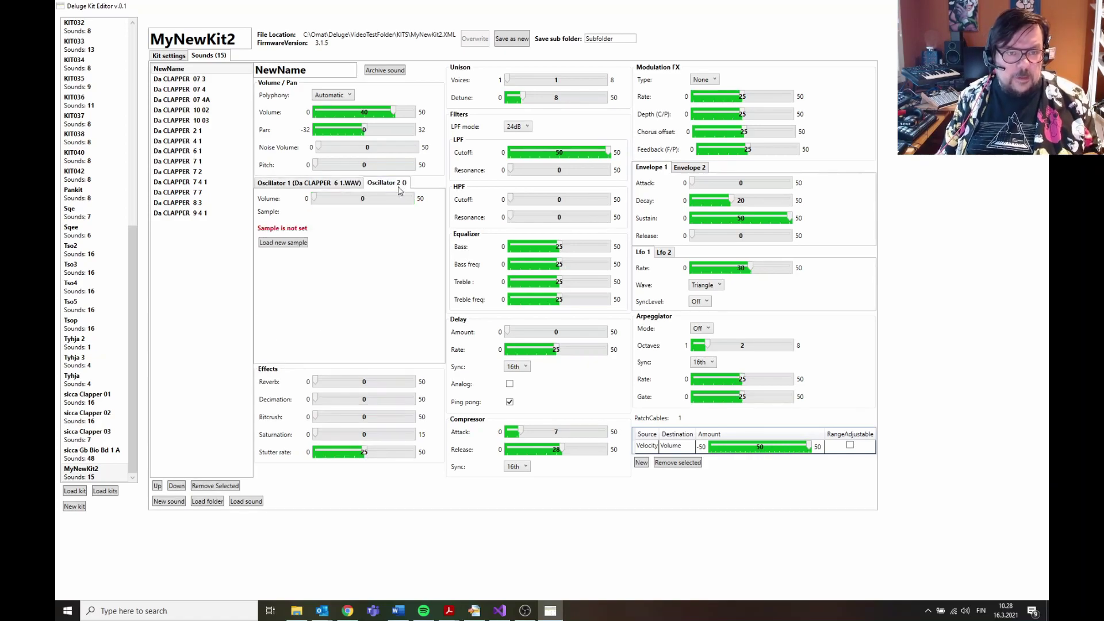
{"action": "left_click", "coordinate": [301, 242]}
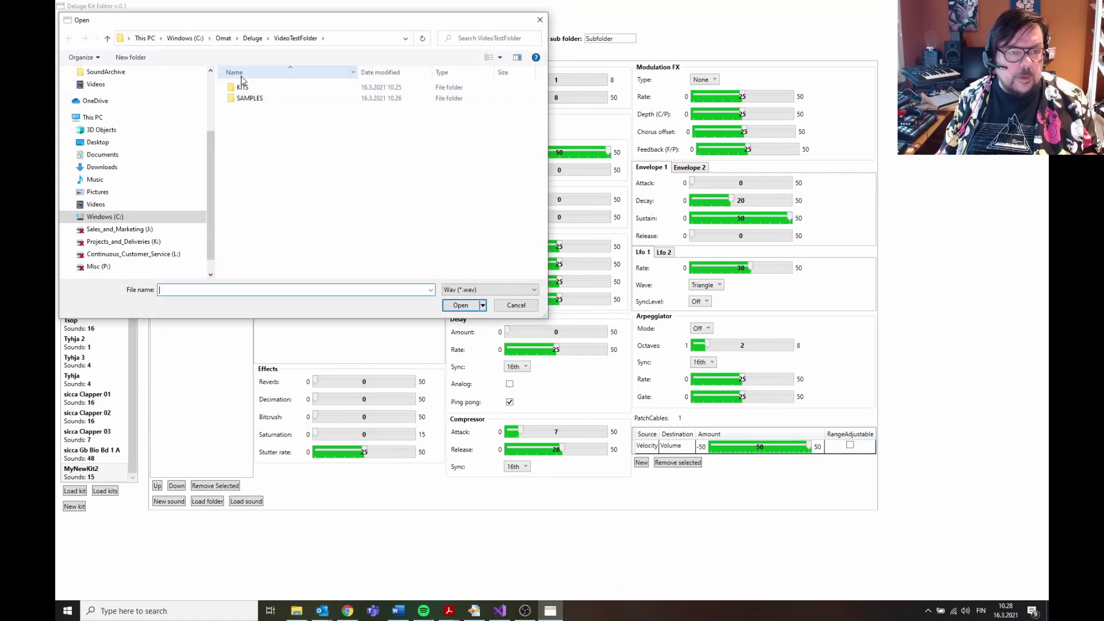
{"action": "left_click", "coordinate": [251, 38]}
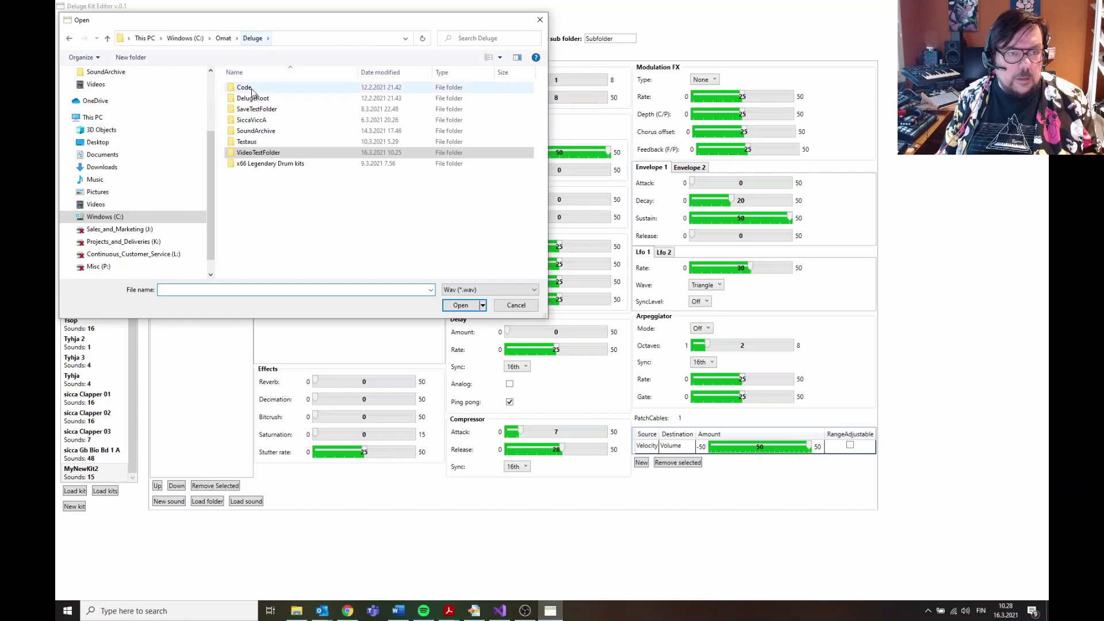
{"action": "double_click", "coordinate": [257, 121]}
{"action": "double_click", "coordinate": [256, 99]}
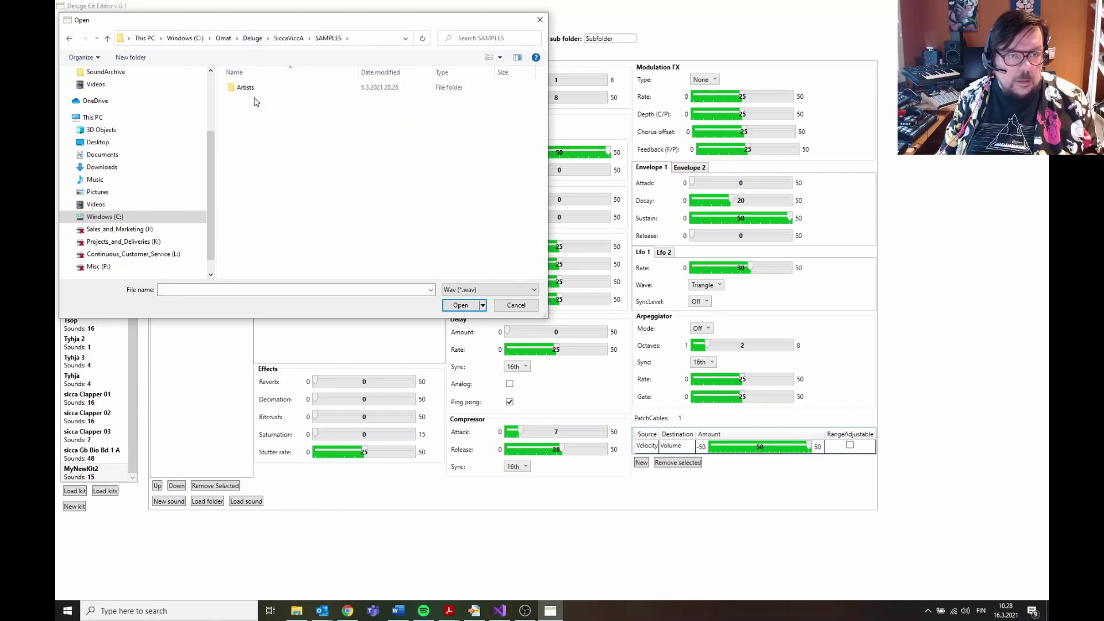
{"action": "double_click", "coordinate": [246, 88]}
{"action": "double_click", "coordinate": [244, 88]}
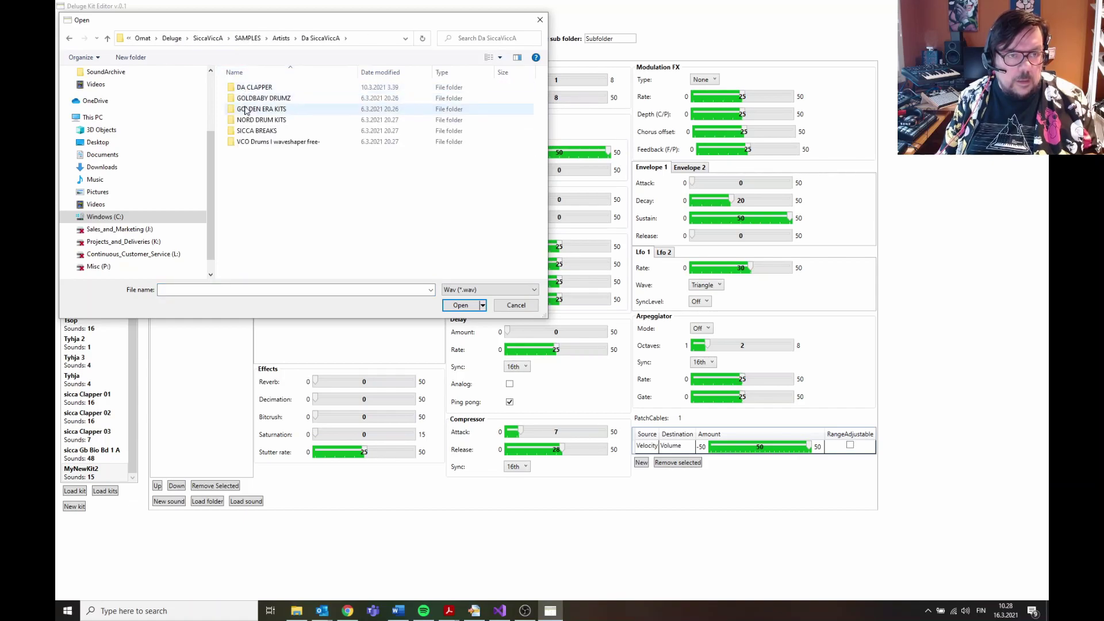
{"action": "double_click", "coordinate": [246, 110]}
{"action": "double_click", "coordinate": [246, 110]}
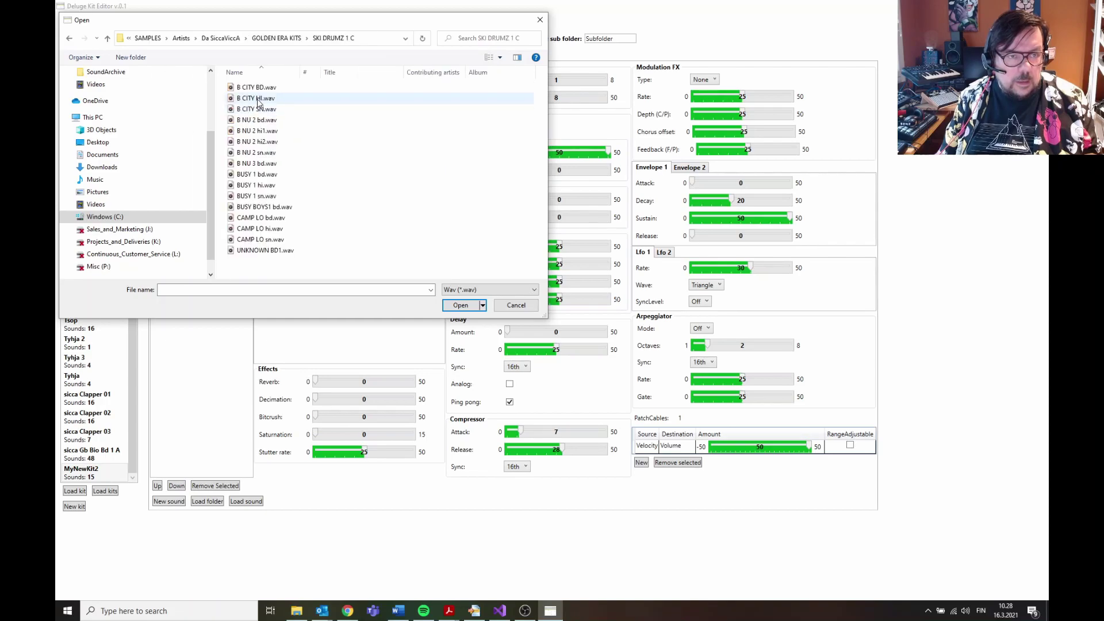
{"action": "double_click", "coordinate": [258, 98]}
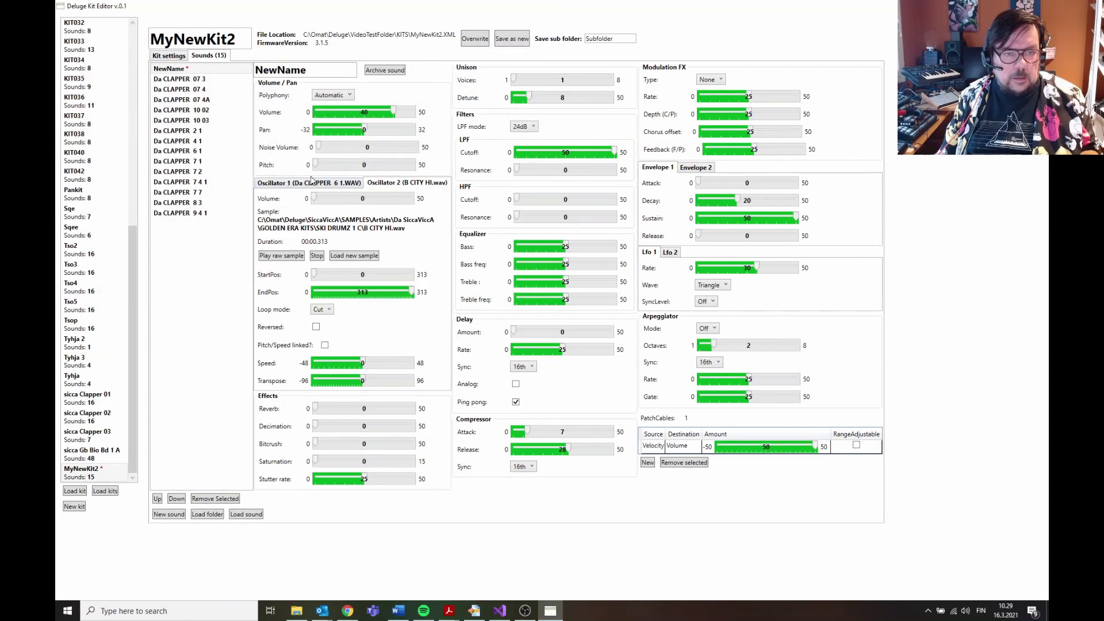
Step: Review the sample settings on both oscillator tabs of the sound
{"action": "left_click", "coordinate": [311, 181]}
{"action": "left_click", "coordinate": [390, 185]}
{"action": "left_click", "coordinate": [337, 184]}
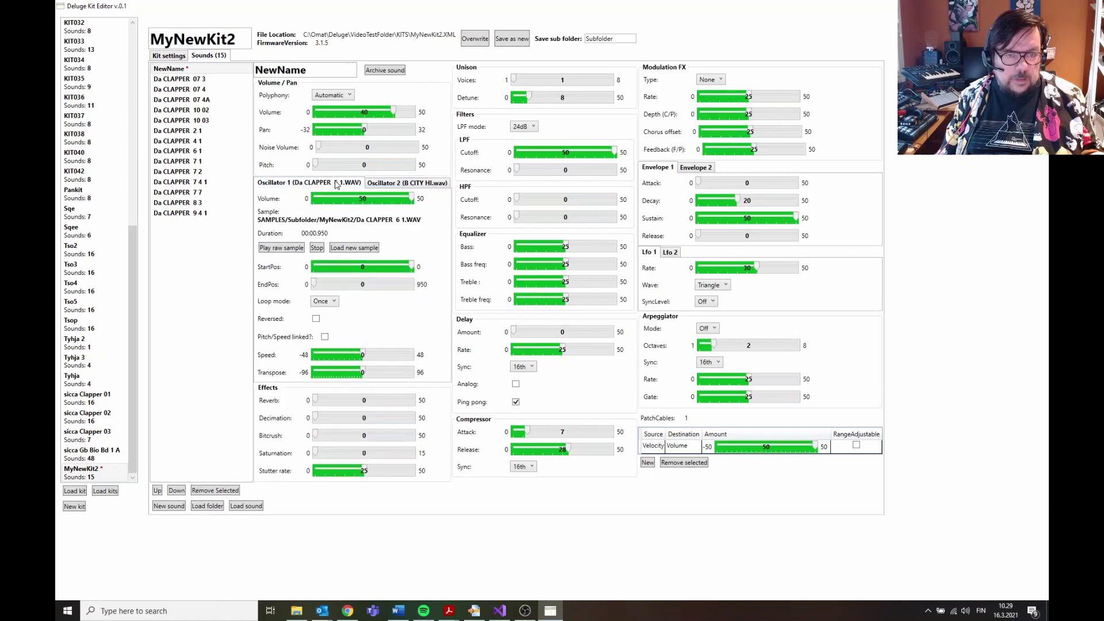
{"action": "left_click", "coordinate": [380, 184]}
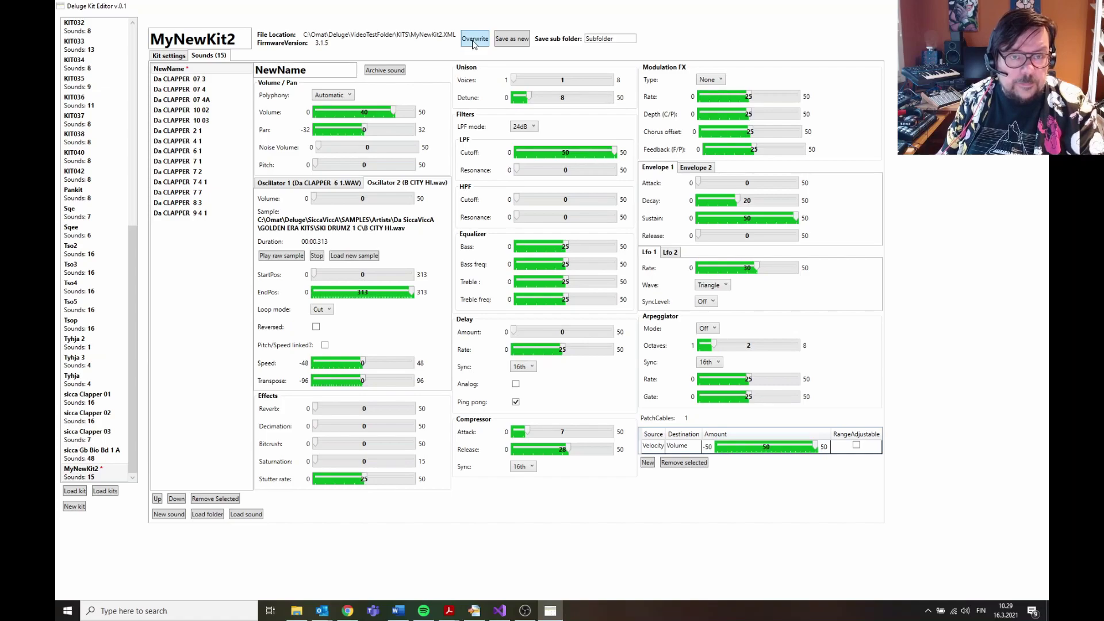
Step: Overwrite KITS\MyNewKit2.XML with the updated kit and confirm the save
{"action": "left_click", "coordinate": [474, 40]}
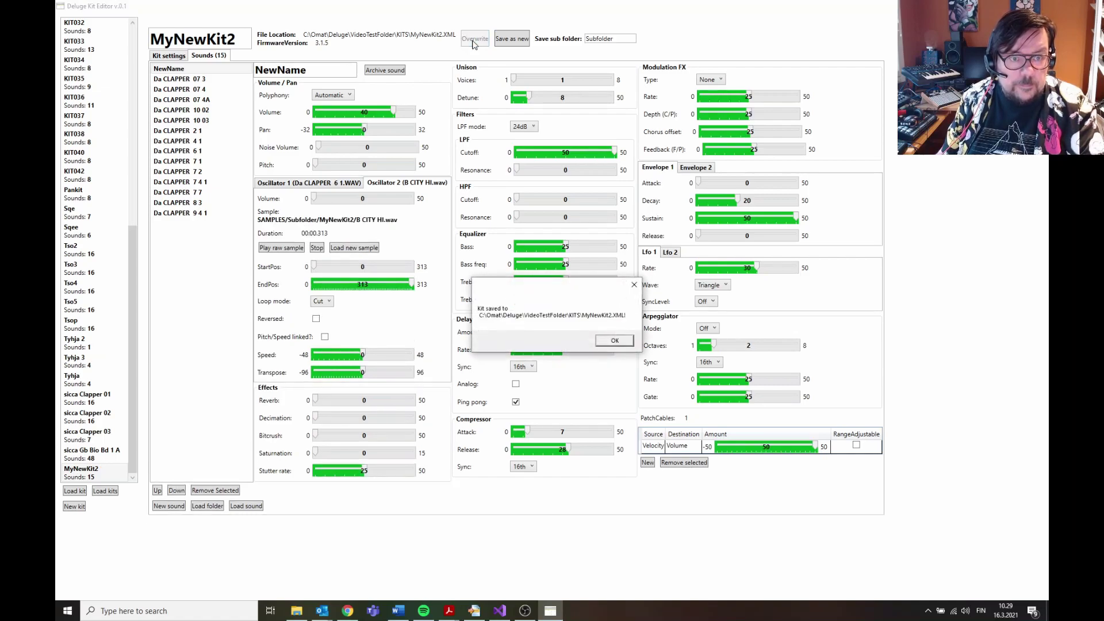
{"action": "left_click", "coordinate": [620, 341]}
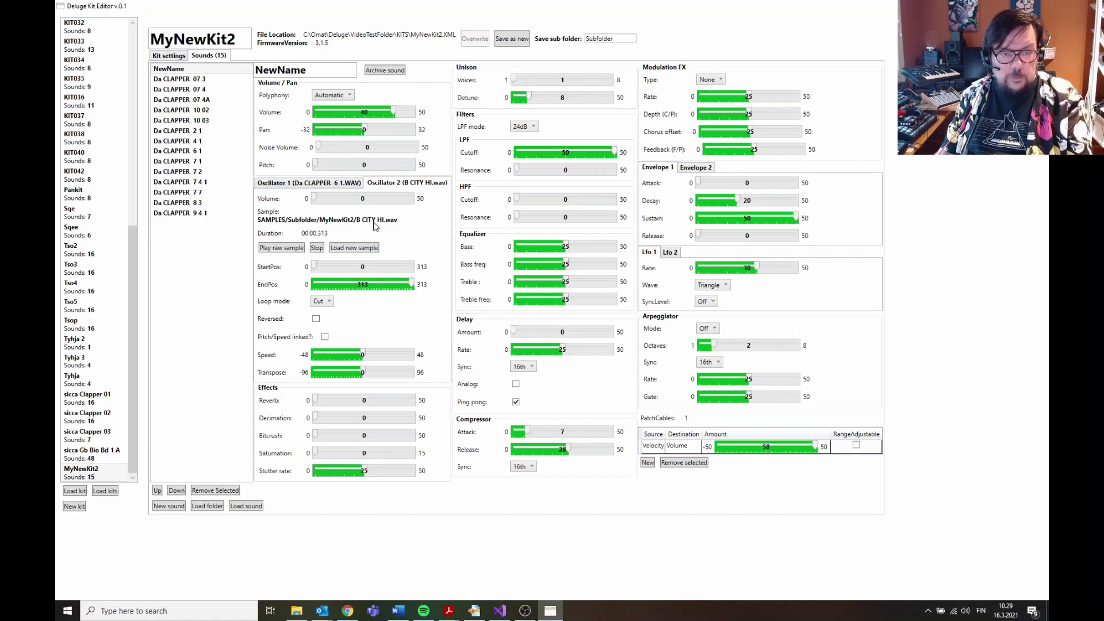
{"action": "key", "text": "ctrl+Tab"}
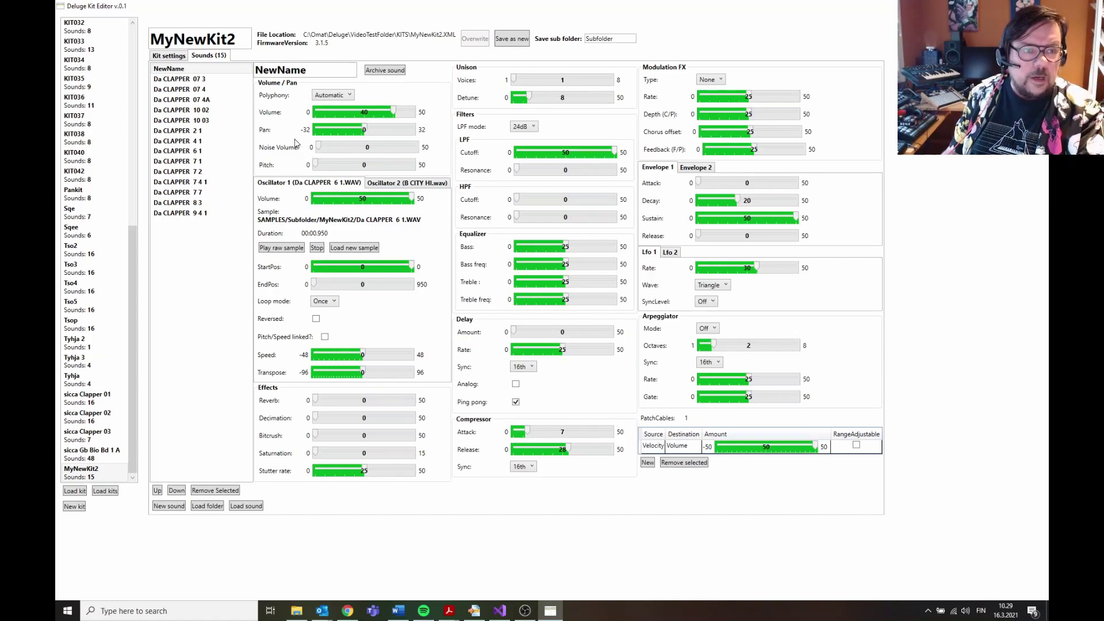
Step: Rename the first sound MyBass and archive it as MyBass.XML in Deluge\SoundArchive
{"action": "double_click", "coordinate": [279, 70]}
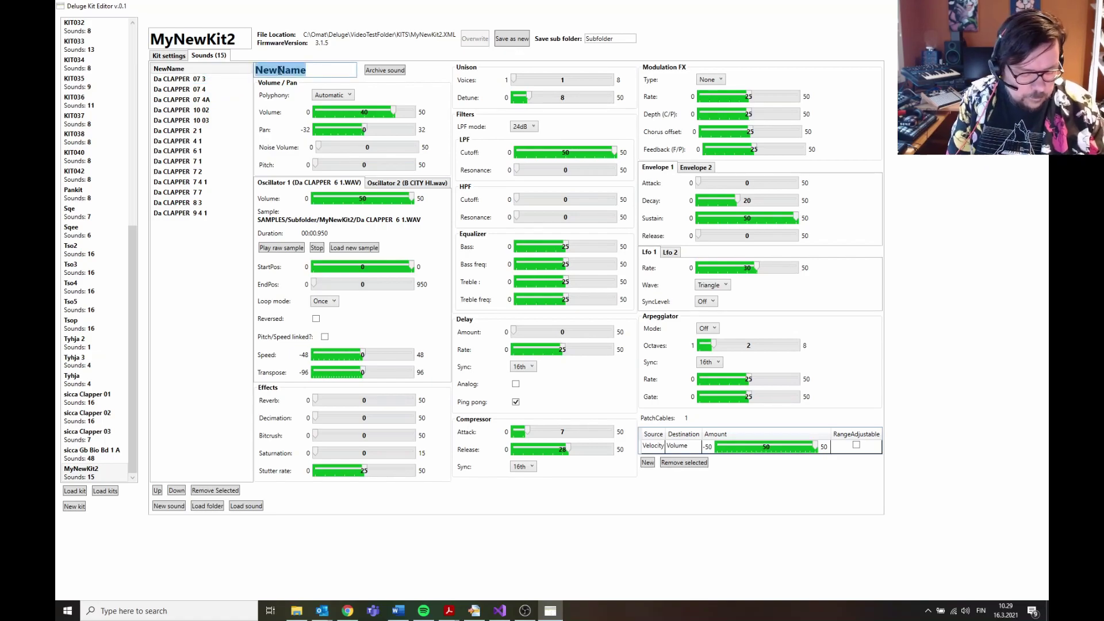
{"action": "type", "text": "MyBass"}
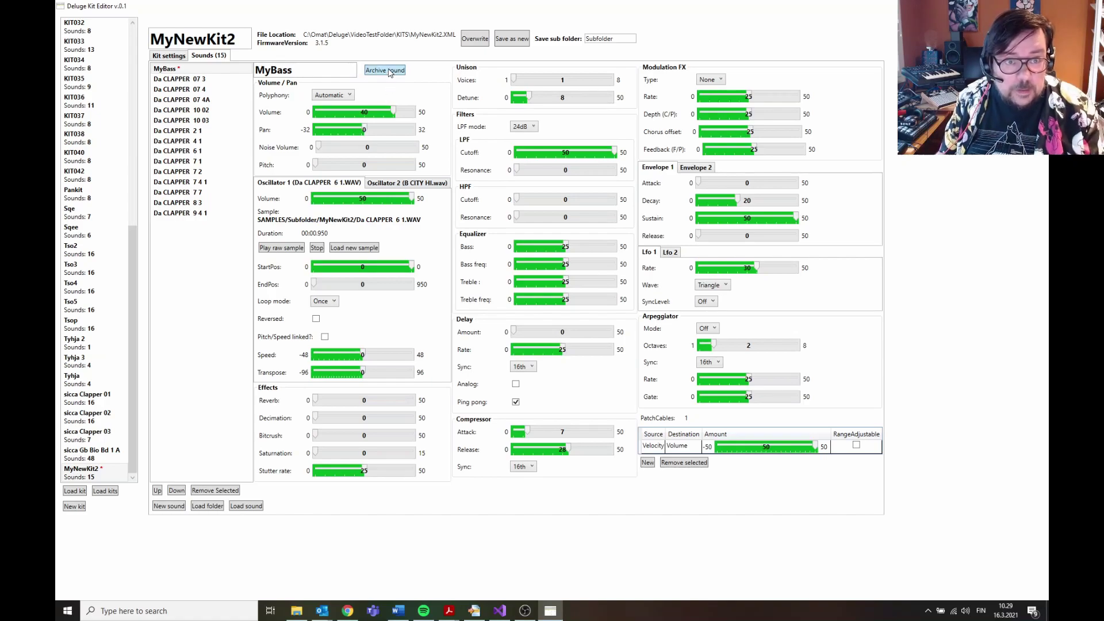
{"action": "left_click", "coordinate": [390, 72]}
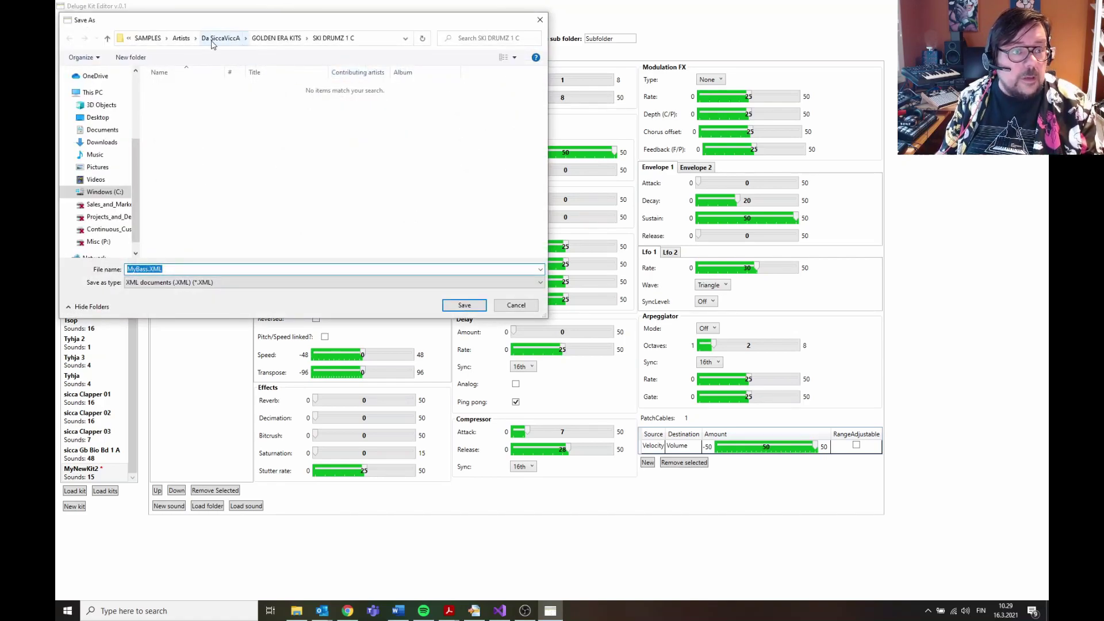
{"action": "left_click", "coordinate": [157, 39]}
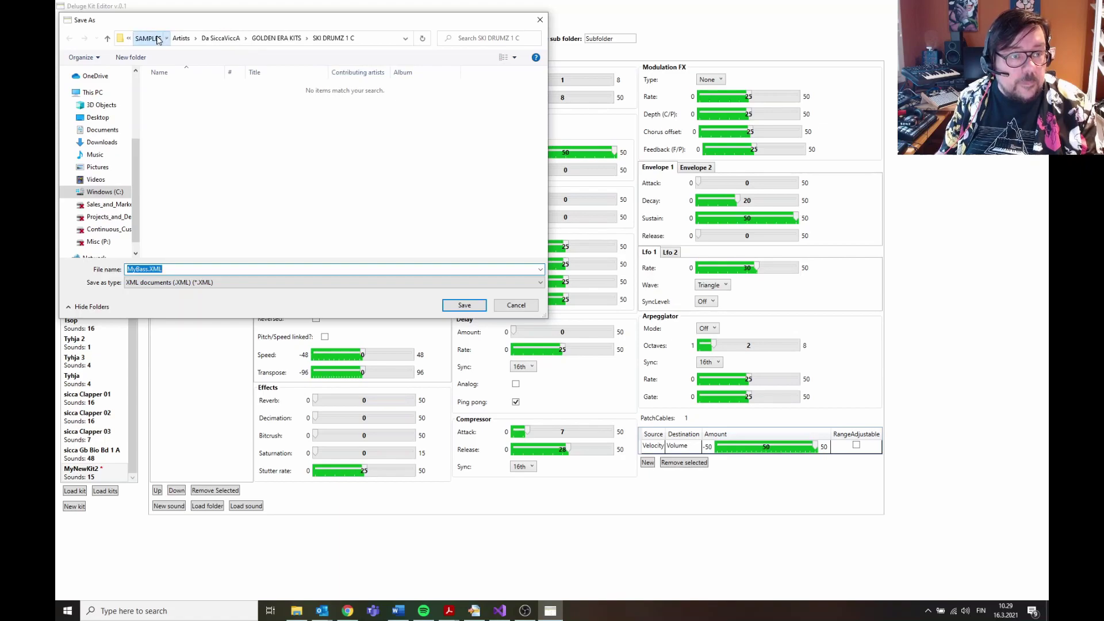
{"action": "left_click", "coordinate": [252, 39]}
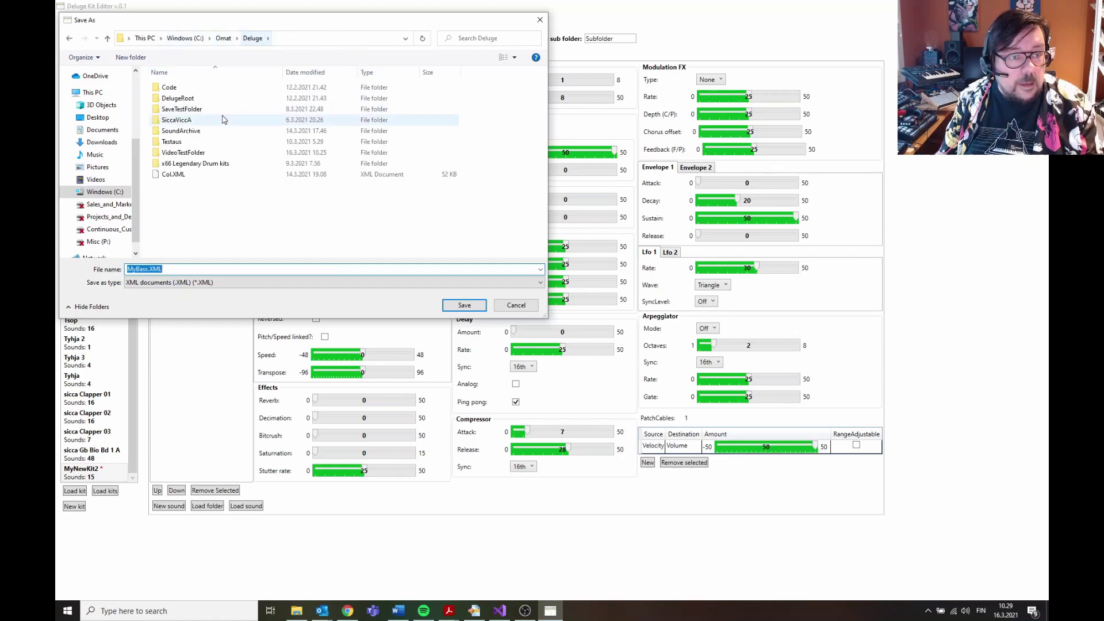
{"action": "double_click", "coordinate": [226, 131]}
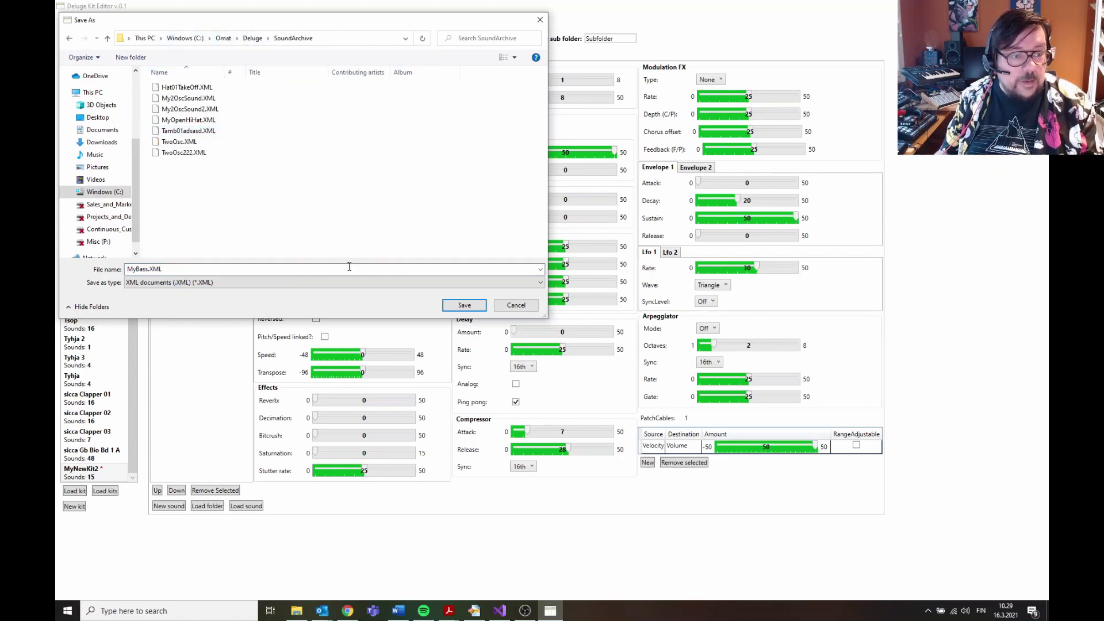
{"action": "left_click", "coordinate": [467, 305]}
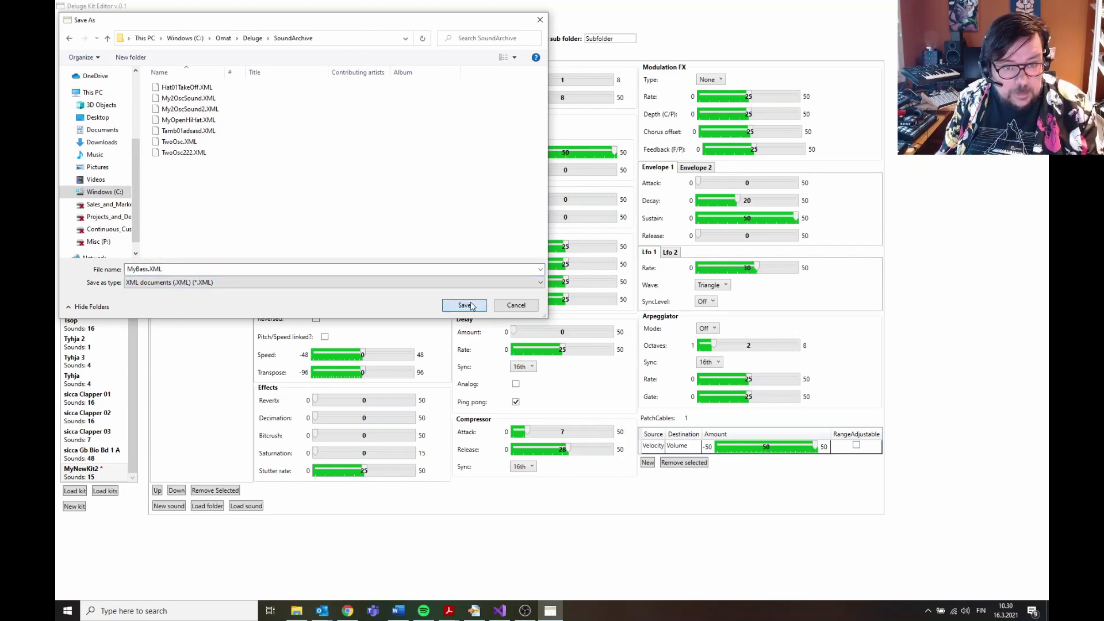
{"action": "left_click", "coordinate": [593, 340]}
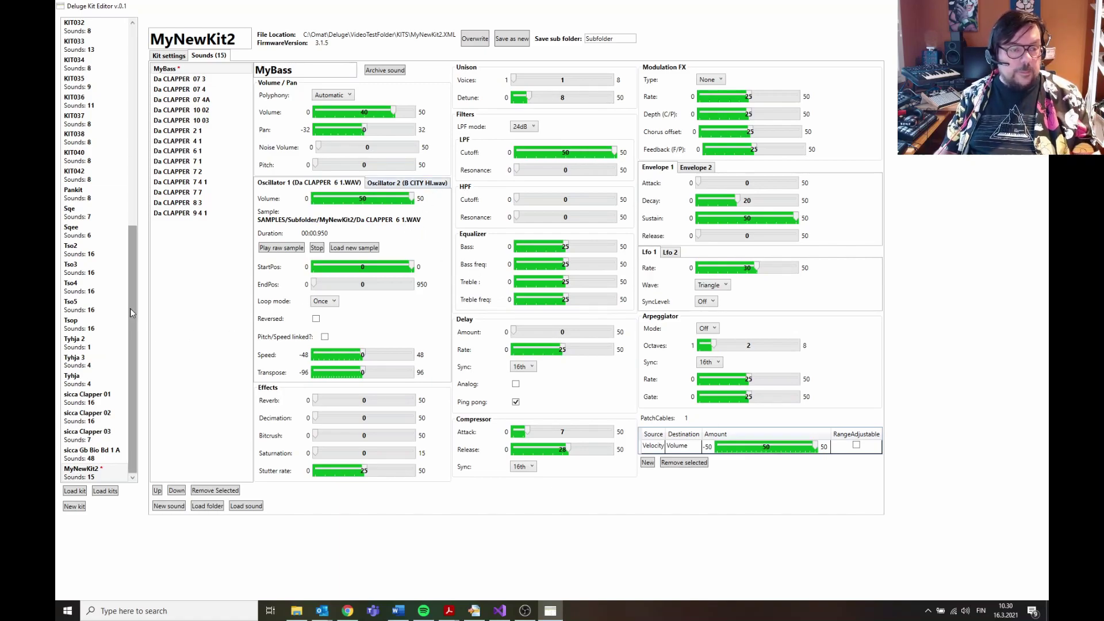
Step: Open KIT000A and add the archived MyBass.XML, which appears as MyBass_2
{"action": "left_click_drag", "start_coordinate": [133, 299], "coordinate": [148, 113]}
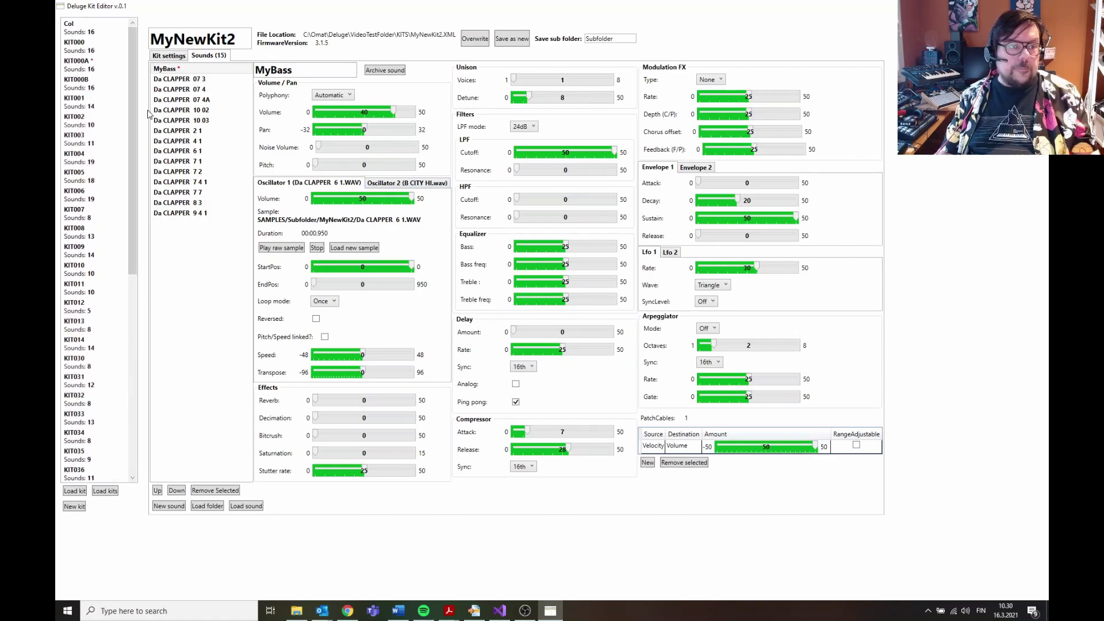
{"action": "left_click", "coordinate": [78, 65]}
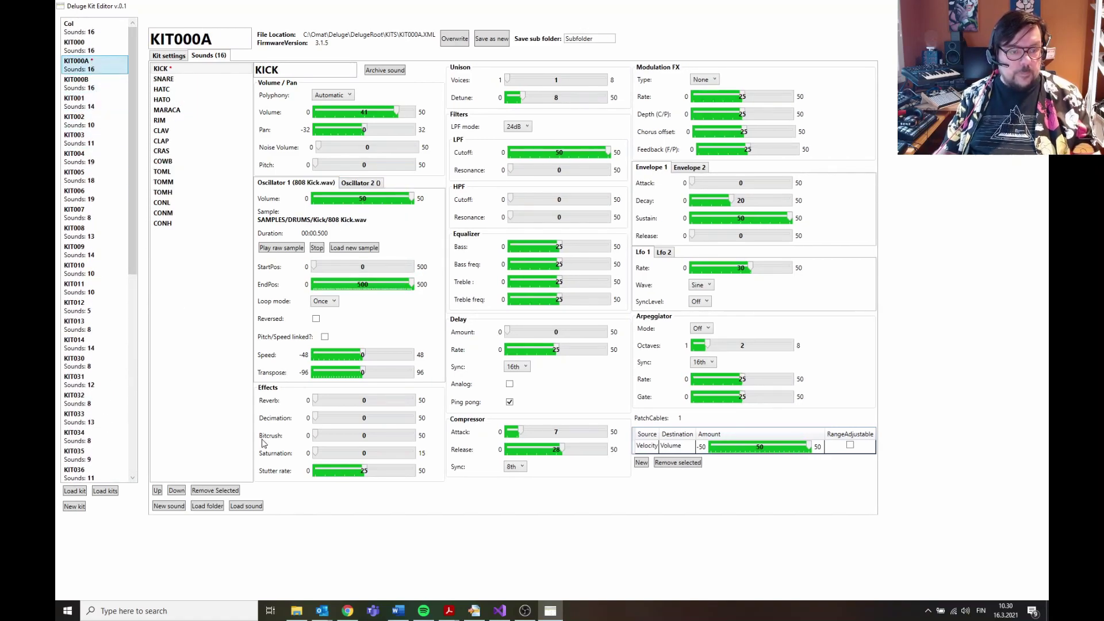
{"action": "left_click", "coordinate": [246, 506]}
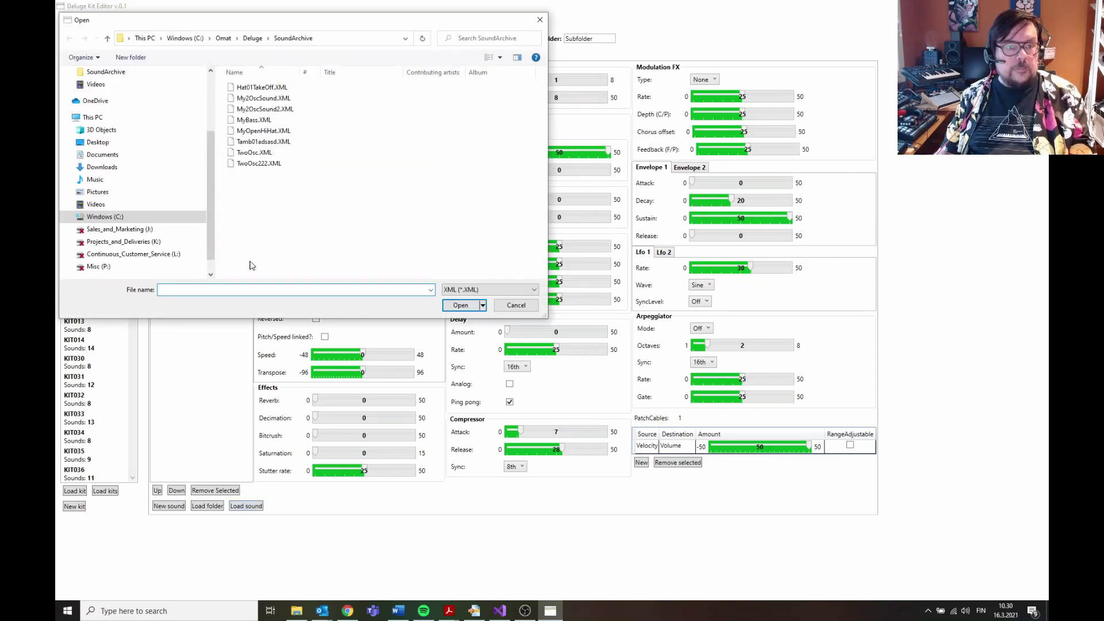
{"action": "double_click", "coordinate": [256, 120]}
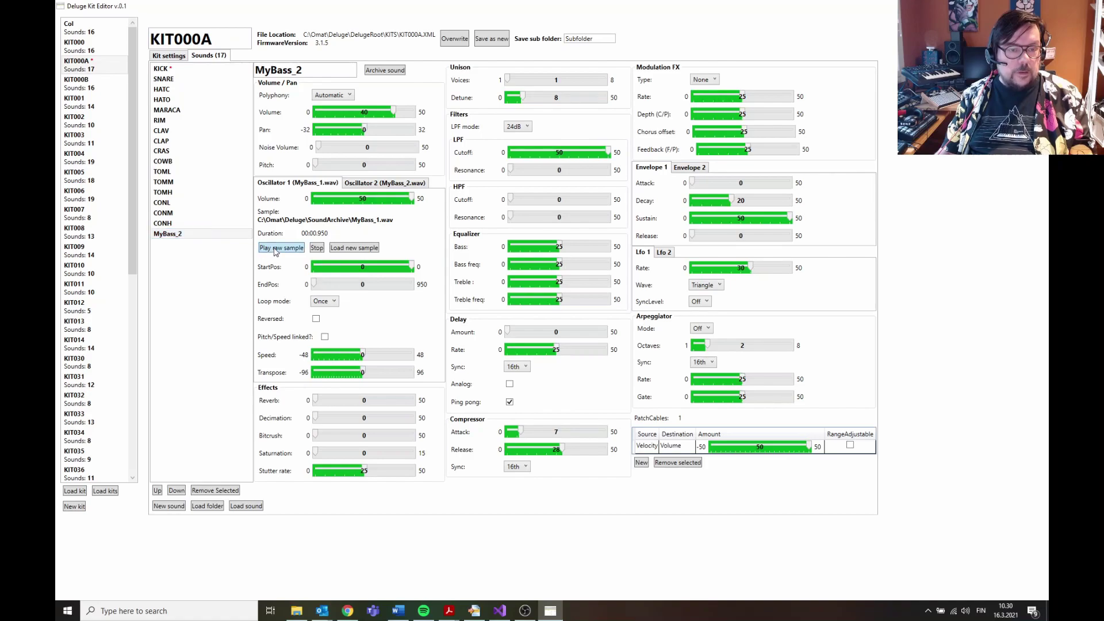
{"action": "left_click", "coordinate": [363, 183]}
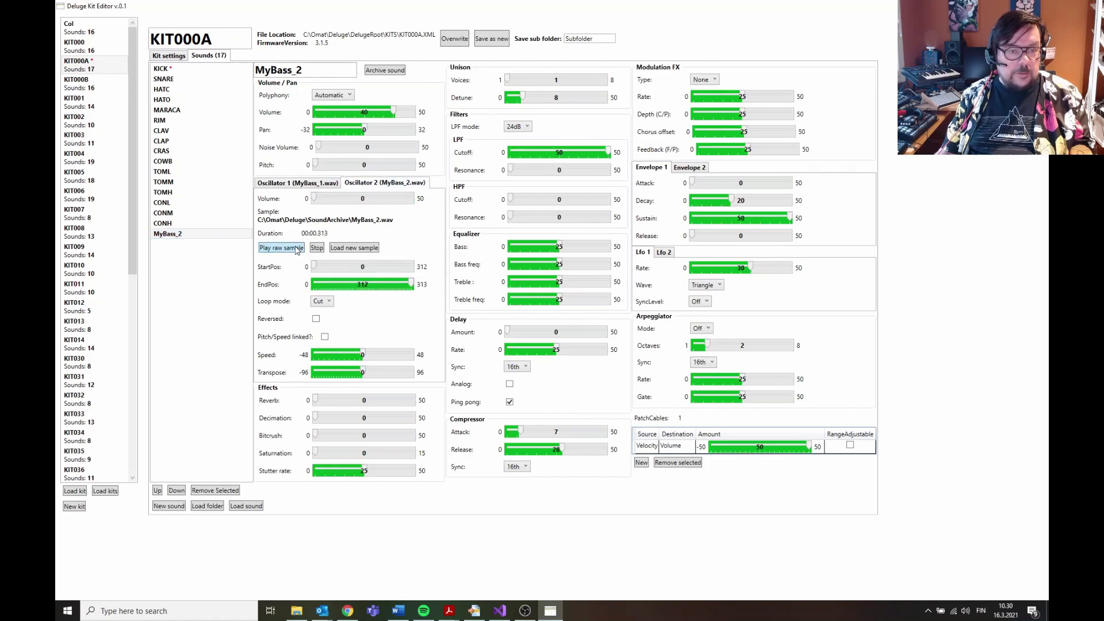